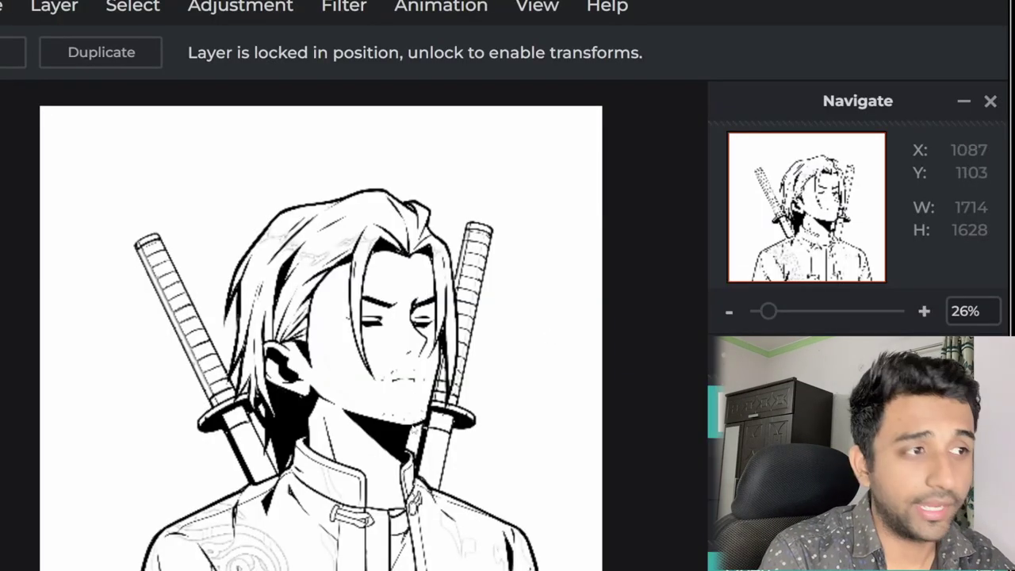
scroll(365, 393, "down", 2)
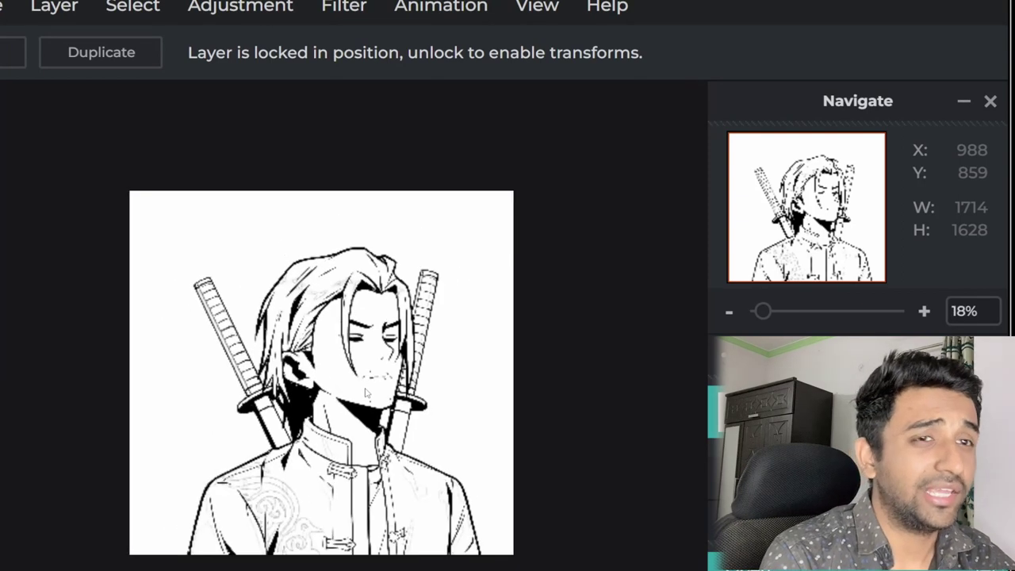
scroll(365, 392, "up", 2)
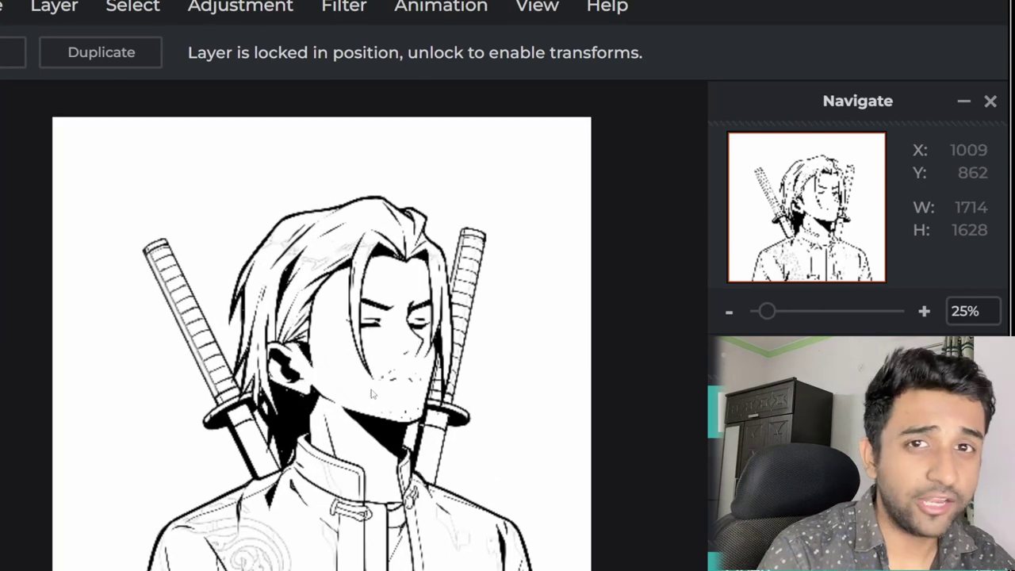
scroll(366, 393, "up", 1)
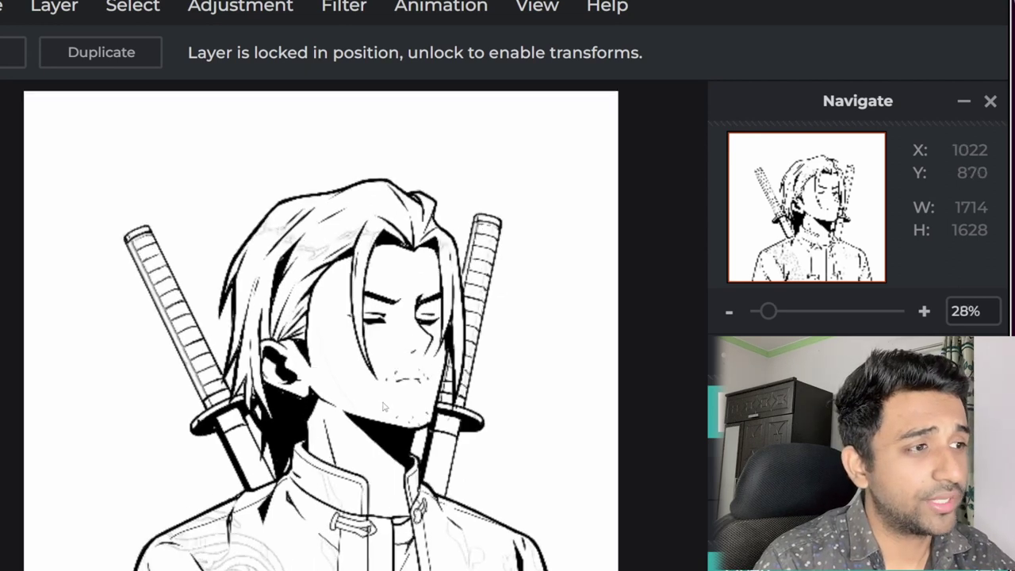
scroll(368, 383, "up", 4)
scroll(368, 384, "down", 4)
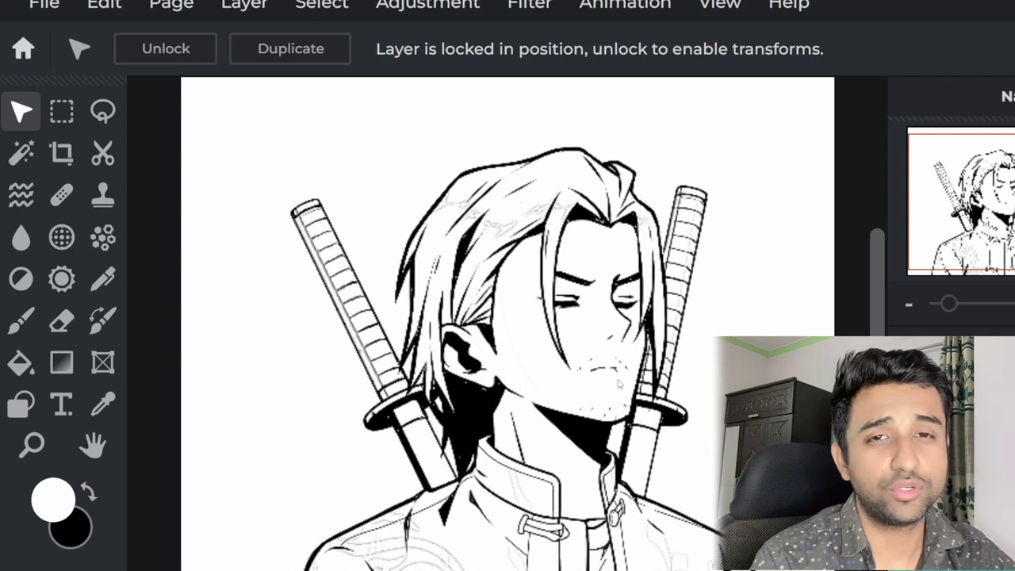
Step: Fill the samurai's hair with red using the Fill tool
left_click(23, 363)
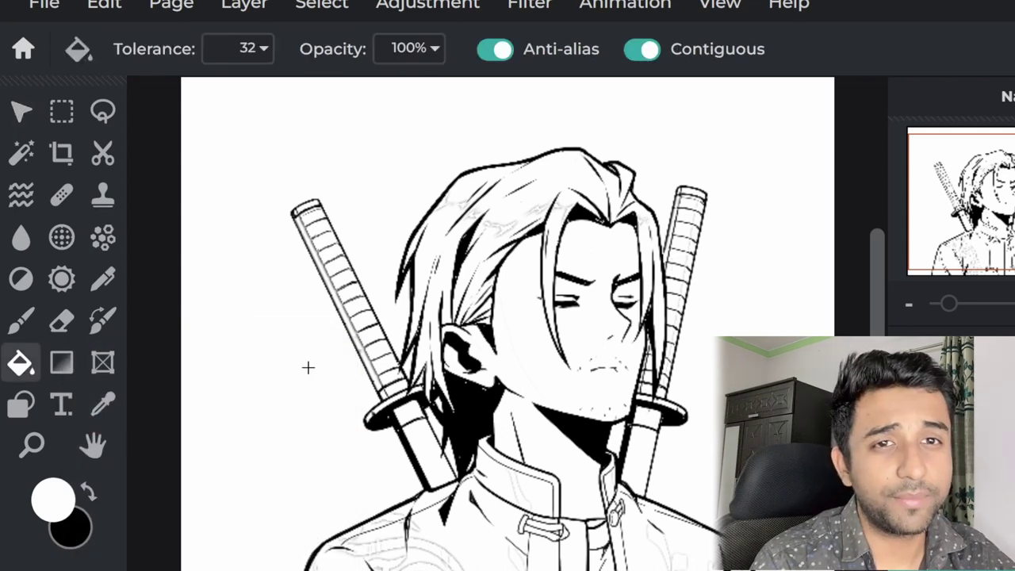
left_click(49, 492)
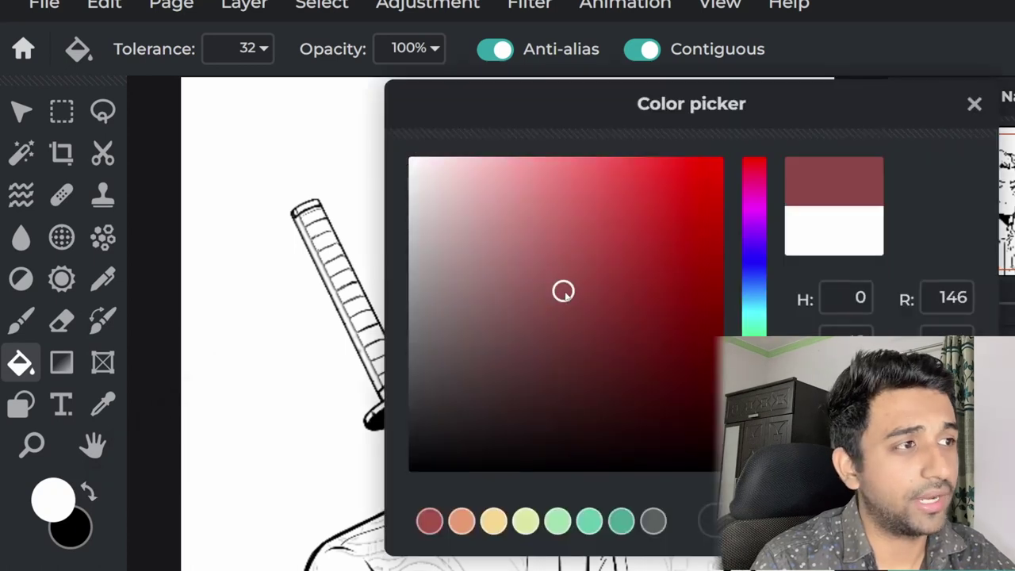
left_click_drag(562, 291, 619, 195)
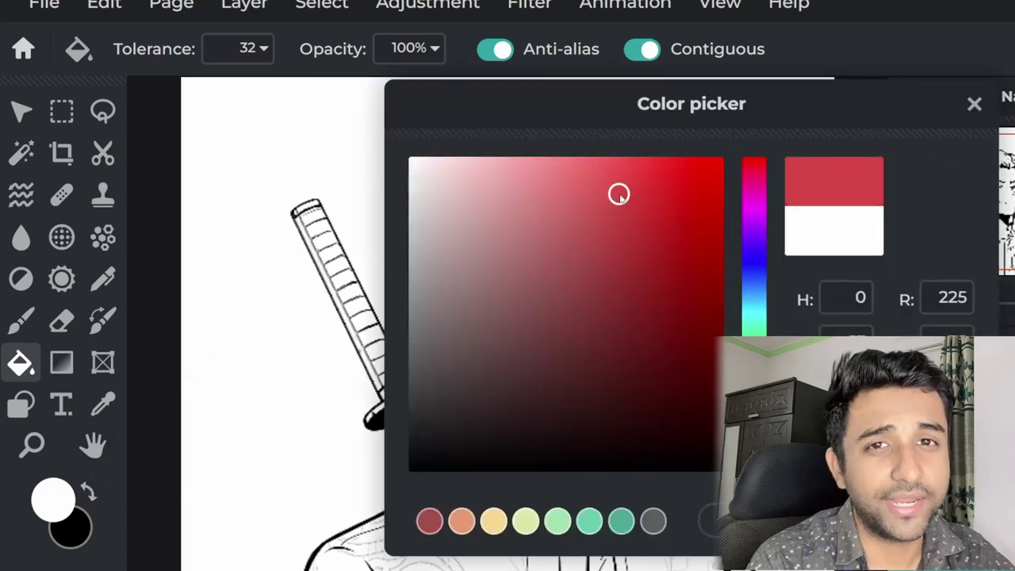
key("Escape")
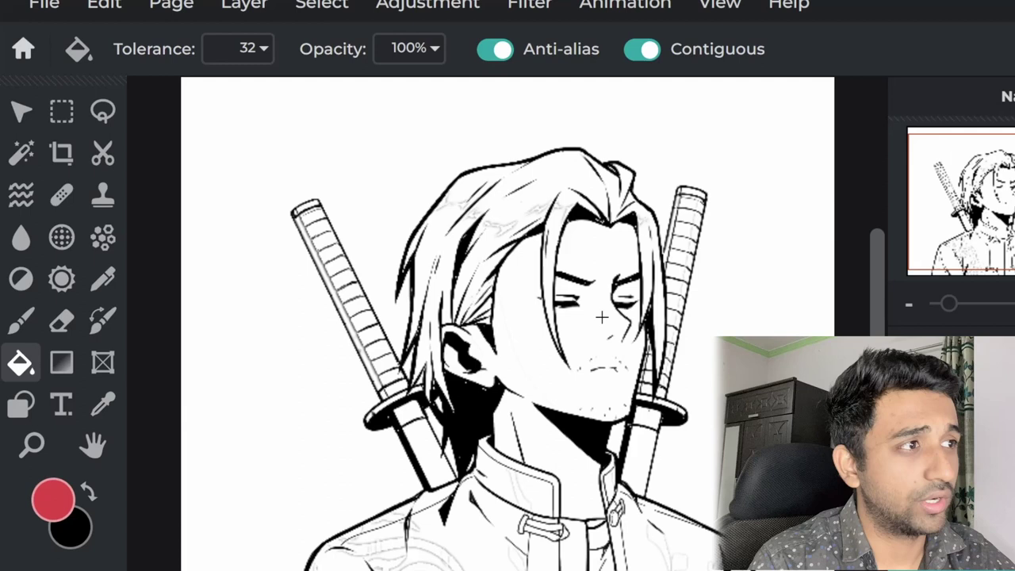
left_click(529, 200)
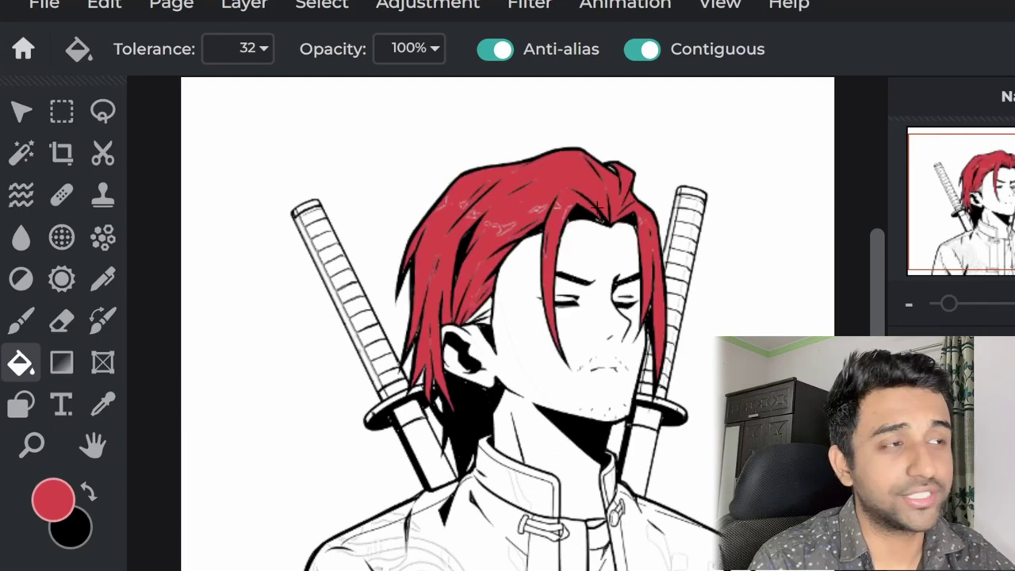
Step: Fill the face and neck with a light beige skin tone
left_click(44, 491)
left_click_drag(754, 421, 755, 440)
left_click(530, 220)
left_click_drag(530, 219, 482, 190)
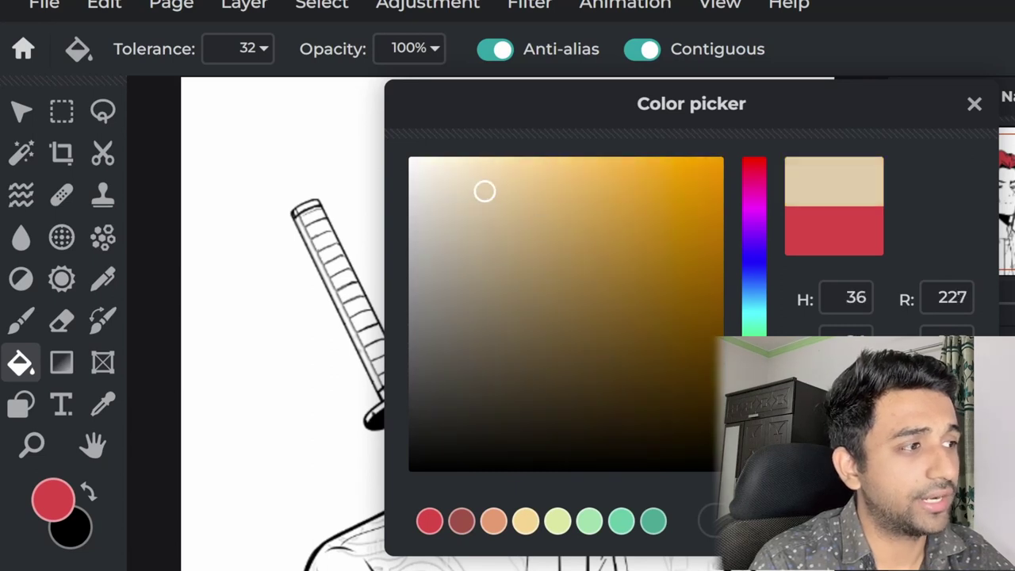
key("Escape")
left_click(539, 358)
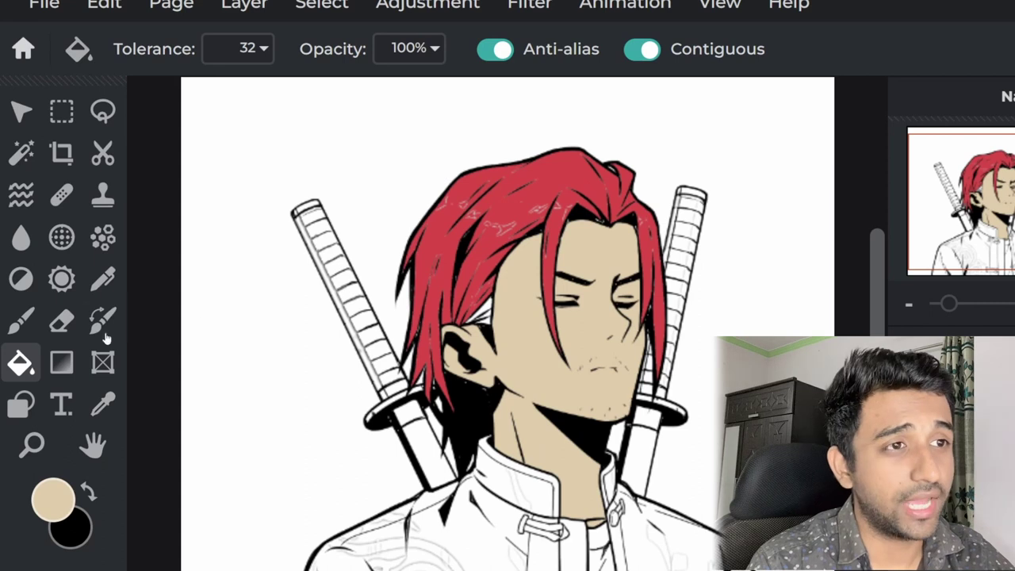
Step: Draw a thin red scar along the jawline with the Sketchy pencil
left_click(103, 279)
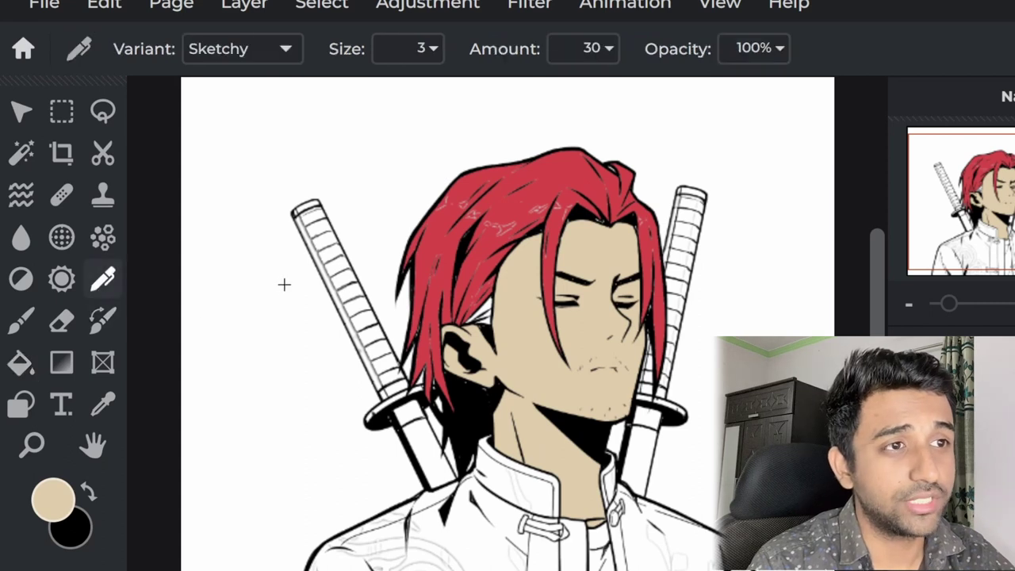
left_click(56, 514)
left_click_drag(476, 354, 351, 513)
key("Escape")
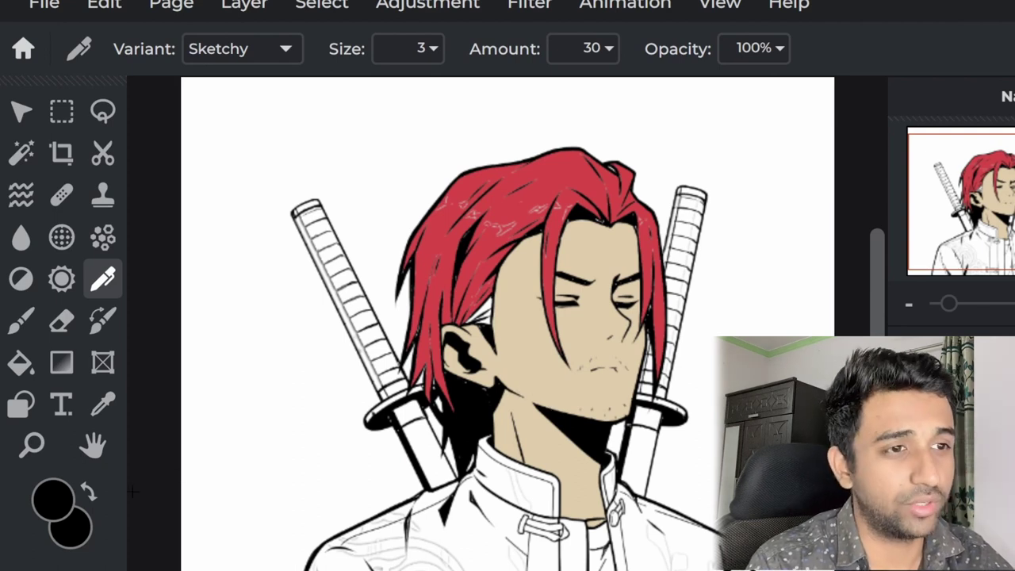
left_click(49, 501)
left_click(627, 222)
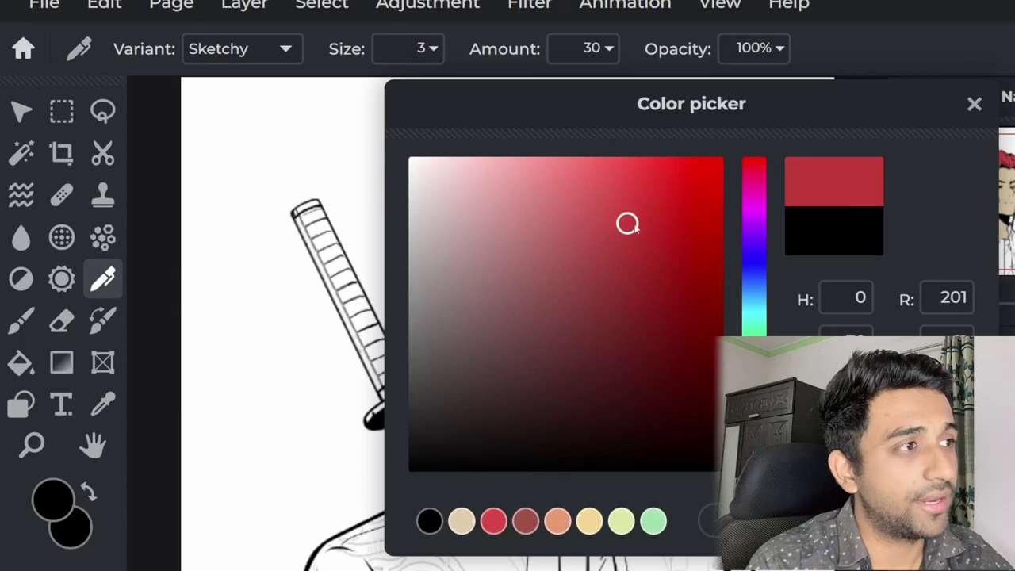
key("Escape")
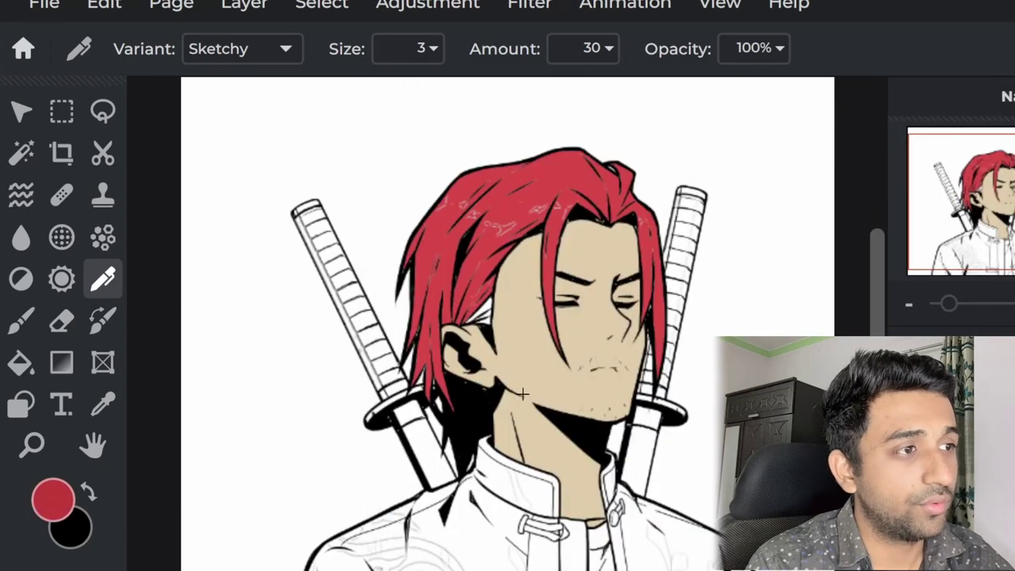
left_click_drag(524, 398, 555, 408)
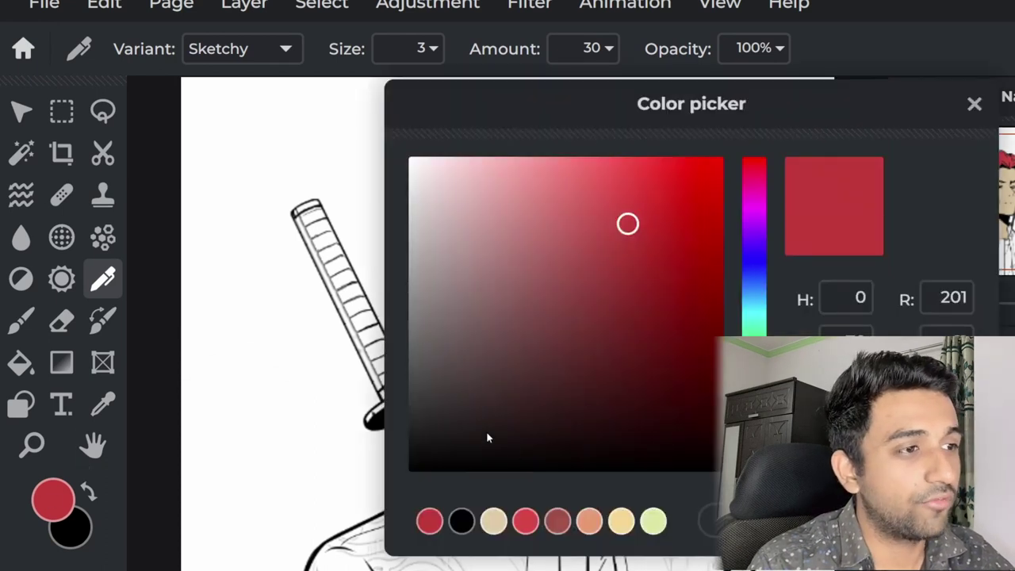
Step: Fill the neck area under the chin with black
left_click_drag(429, 378, 408, 471)
key("Escape")
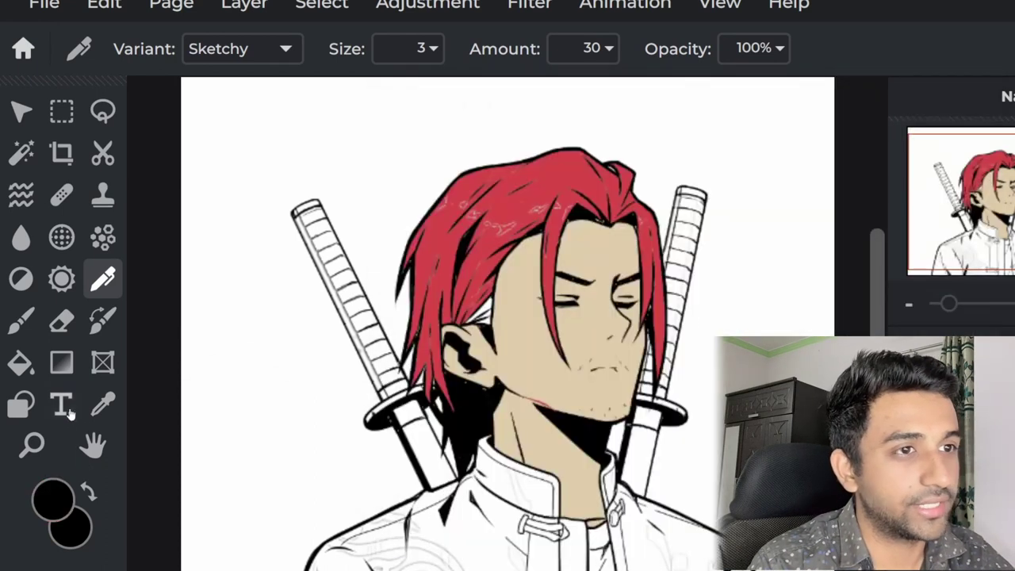
left_click(21, 363)
left_click(555, 460)
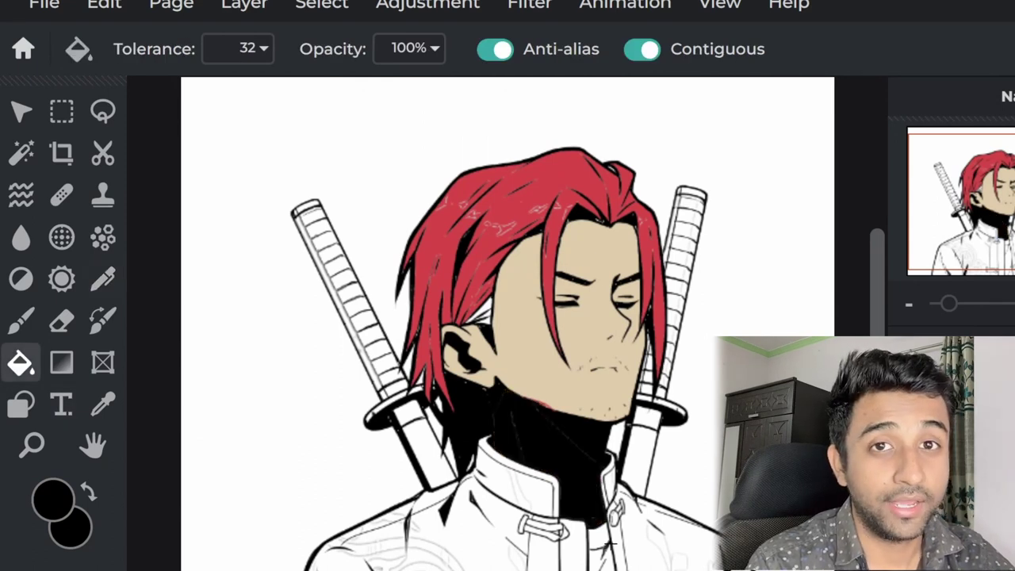
Step: Undo the black neck fill and refill the face with a more yellowish skin tone
right_click(549, 403)
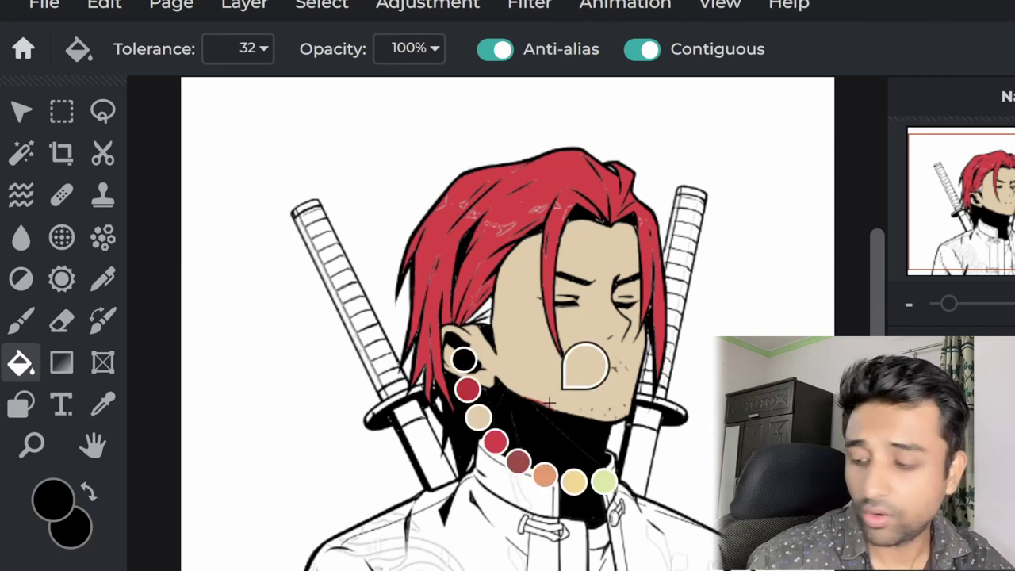
key("ctrl+z")
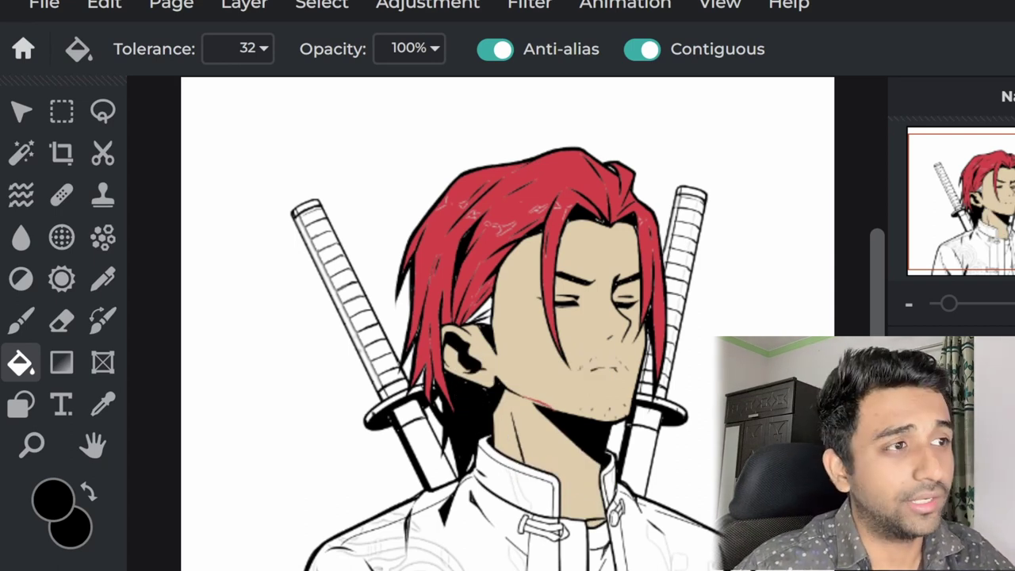
left_click(53, 500)
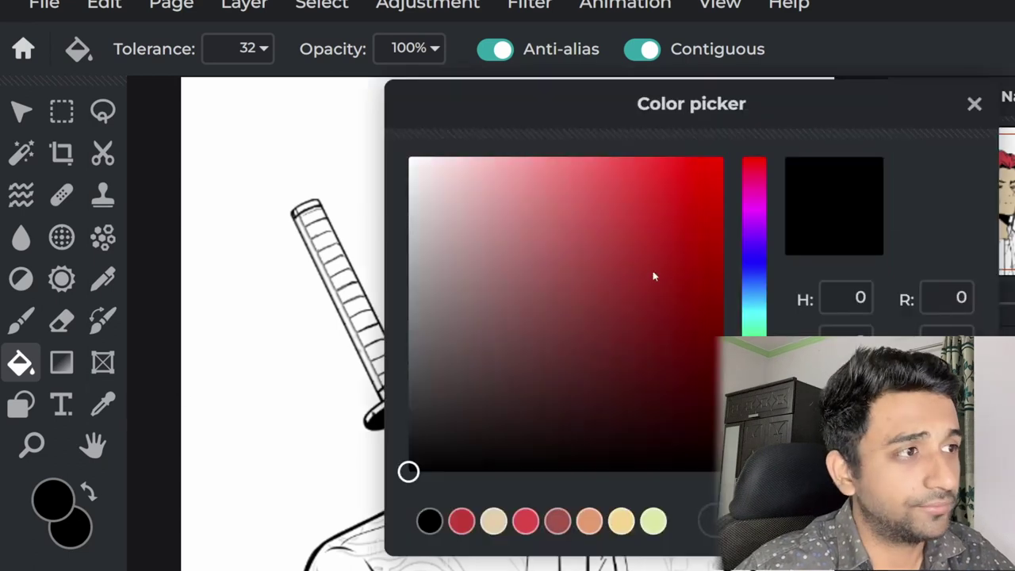
left_click(507, 208)
left_click(754, 434)
left_click_drag(487, 211, 509, 193)
left_click(578, 324)
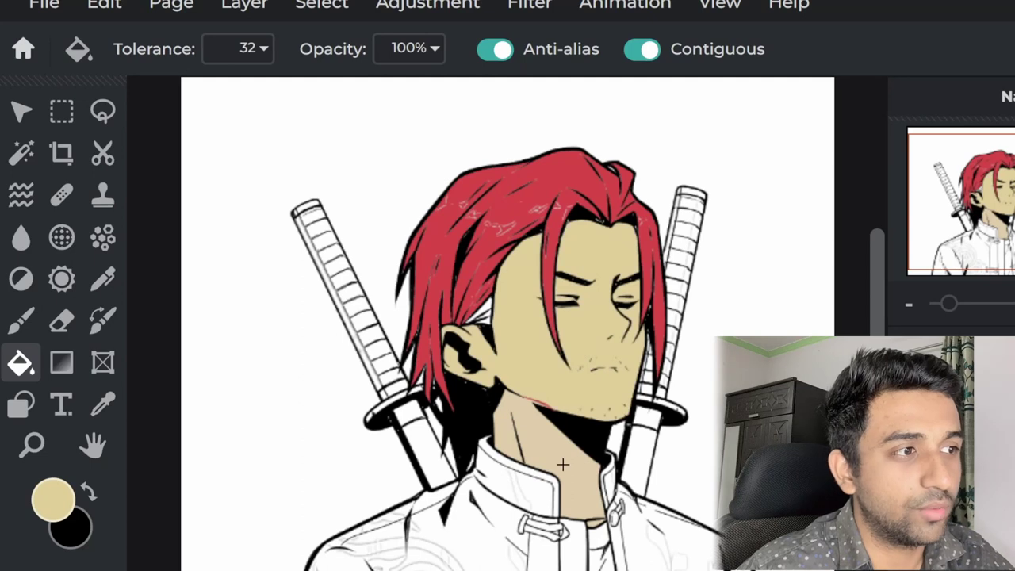
Step: Fill the jacket, including its right side, with solid black
left_click(53, 500)
mouse_move(487, 328)
left_mouse_down()
mouse_move(642, 464)
mouse_move(680, 466)
left_mouse_up()
left_click(433, 508)
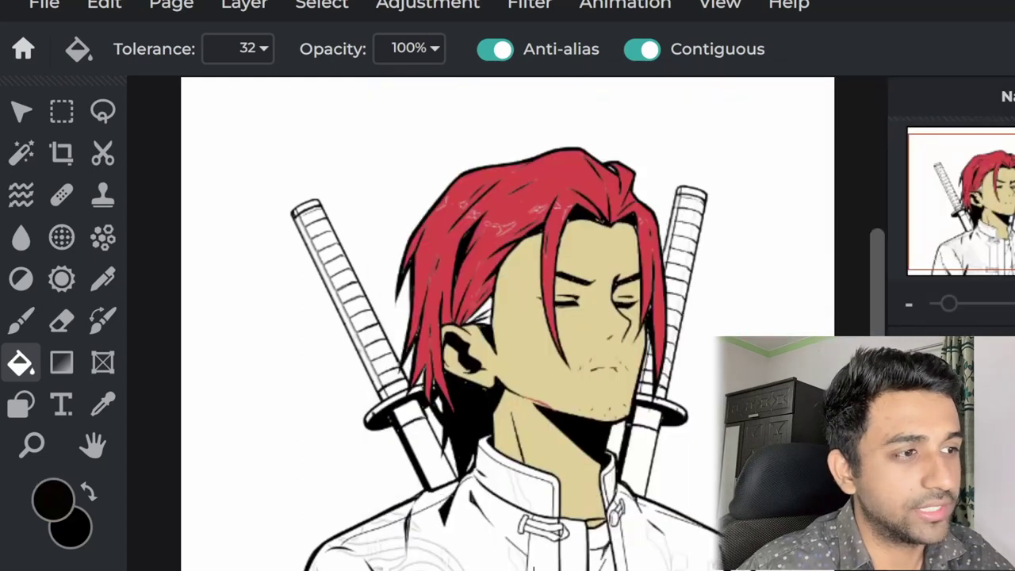
left_click(667, 540)
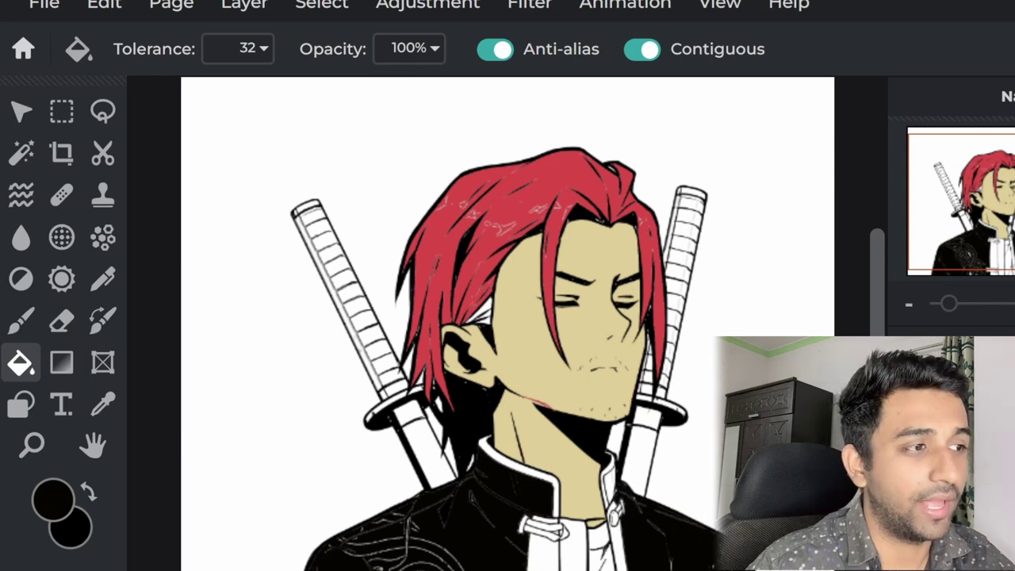
Step: Fill the white and grey highlights inside the jacket swirl with black
scroll(687, 543, "up", 2)
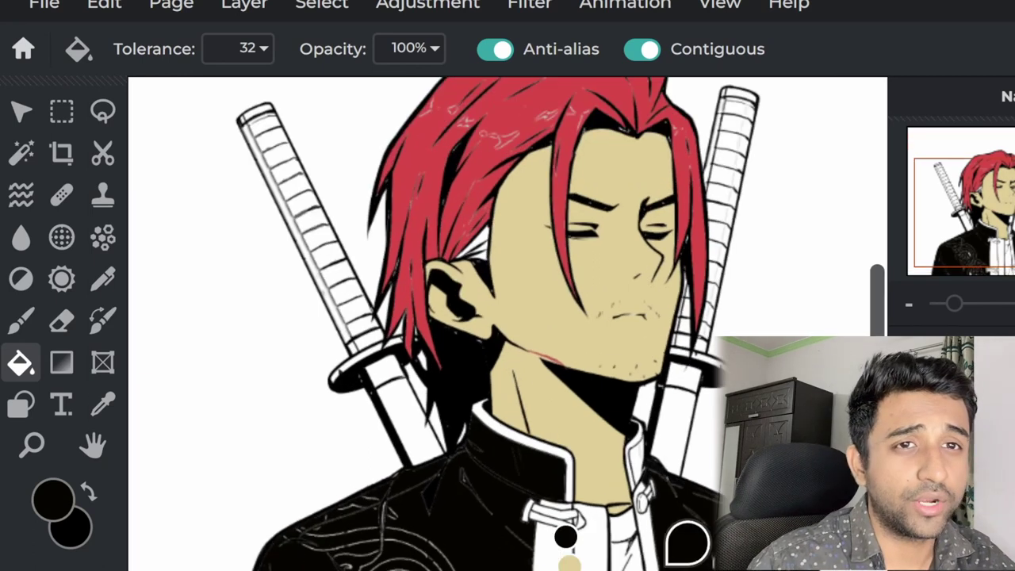
scroll(686, 544, "up", 2)
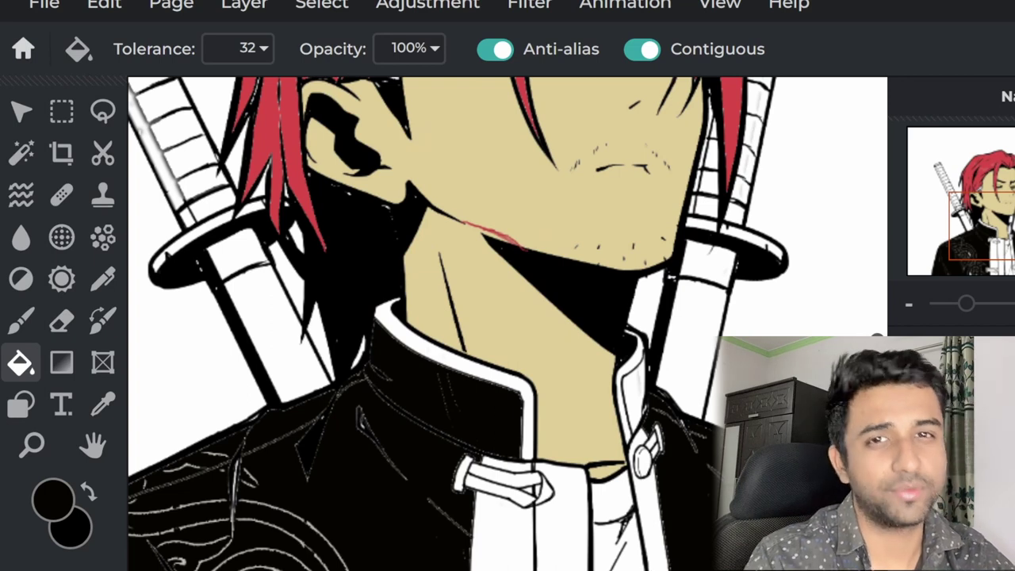
scroll(687, 543, "down", 1)
scroll(686, 543, "up", 2)
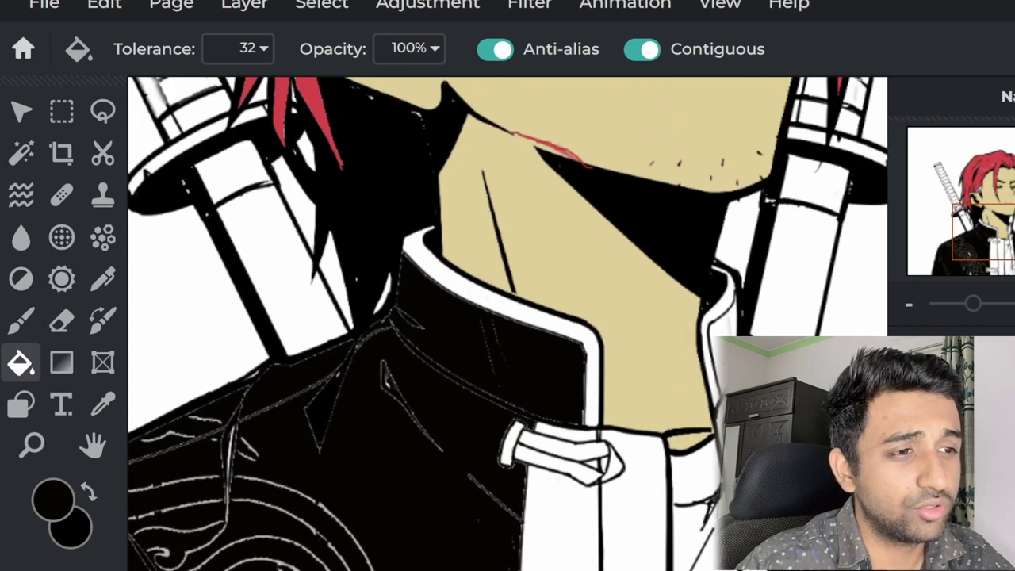
scroll(687, 543, "down", 5)
scroll(686, 543, "up", 1)
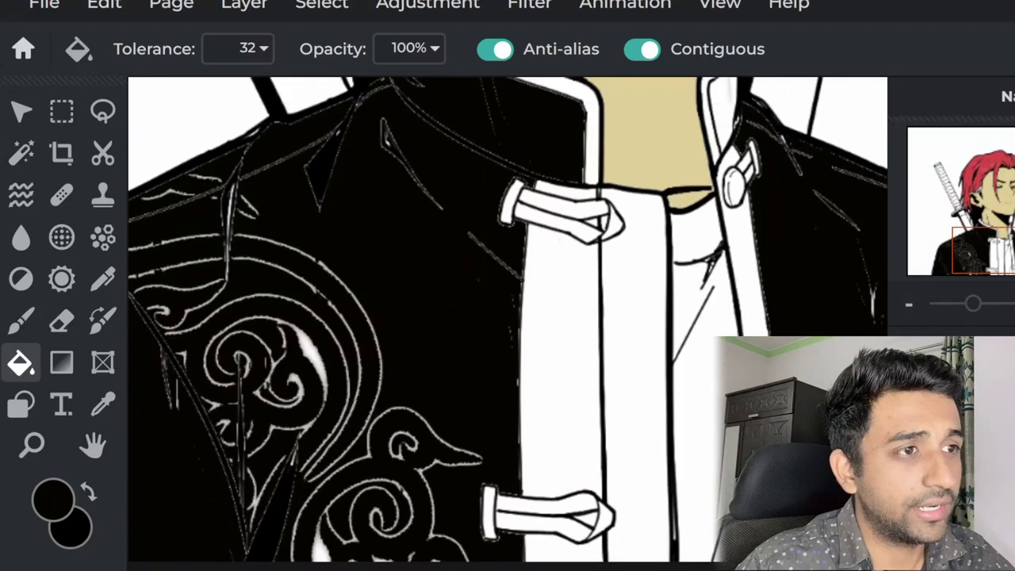
scroll(687, 543, "down", 1)
scroll(687, 543, "up", 2)
scroll(687, 544, "up", 1)
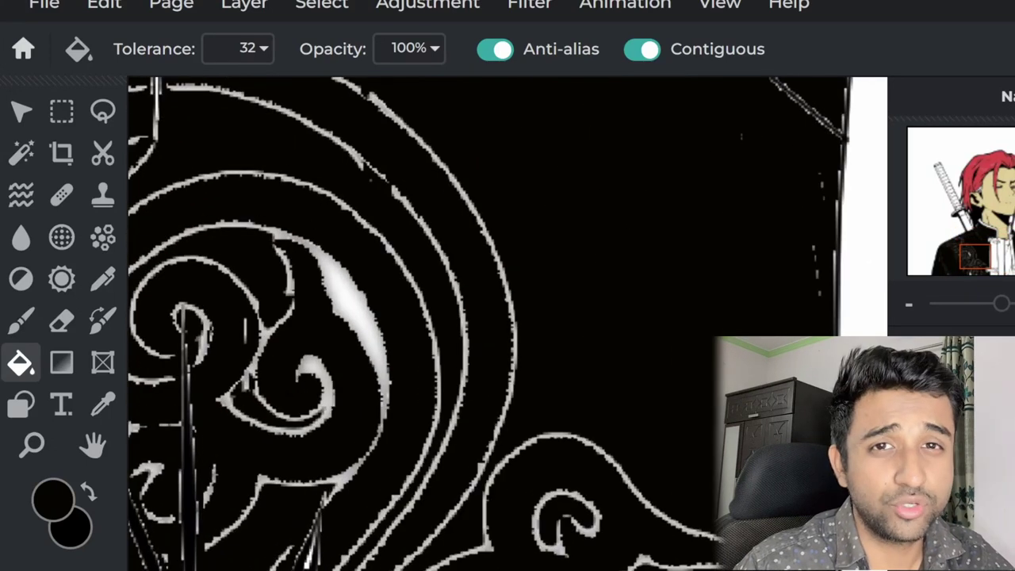
left_click(354, 321)
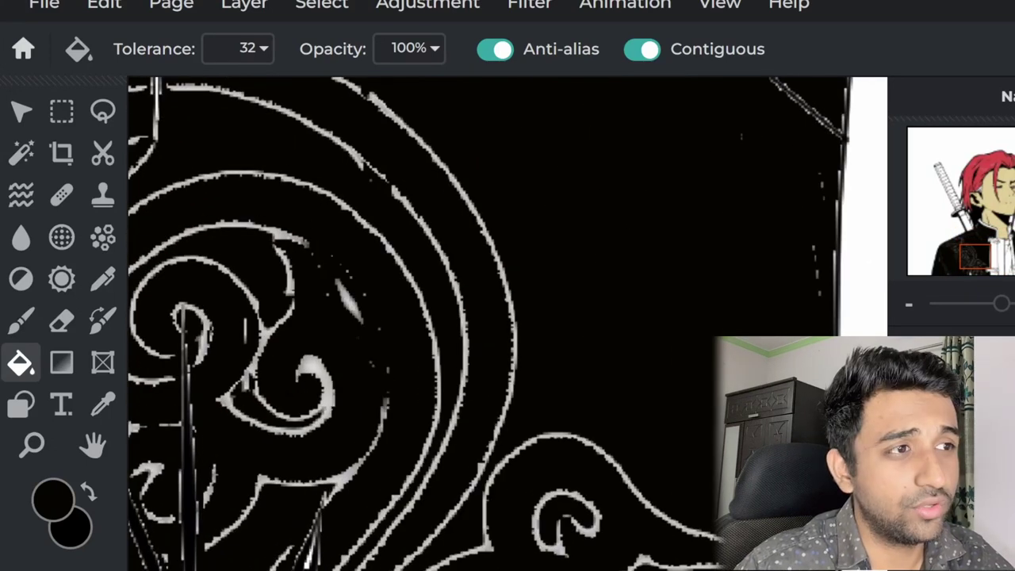
left_click(349, 303)
left_click(350, 311)
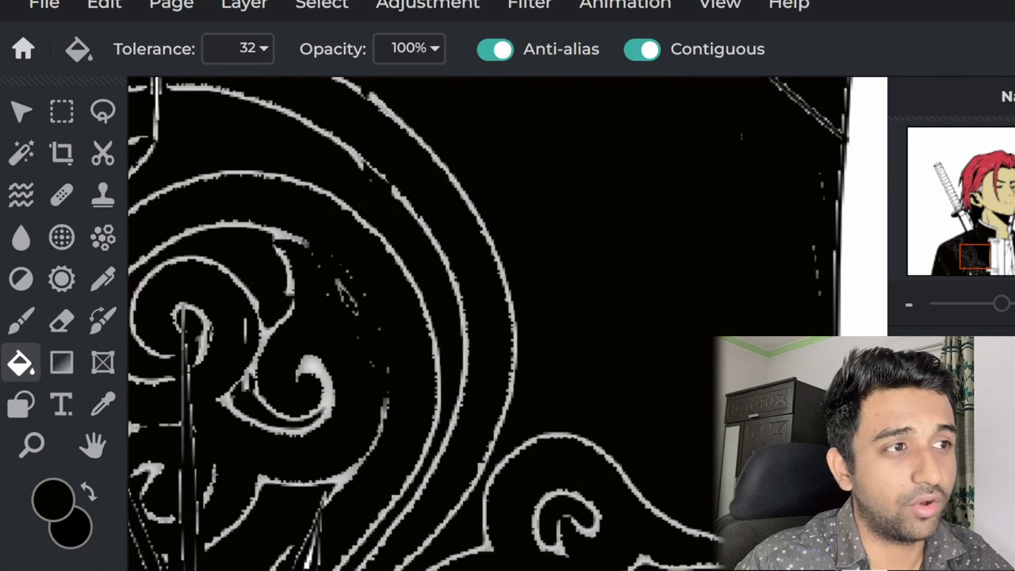
left_click(343, 291)
Step: Set the paint colour to gold (H 40)
scroll(508, 323, "down", 3)
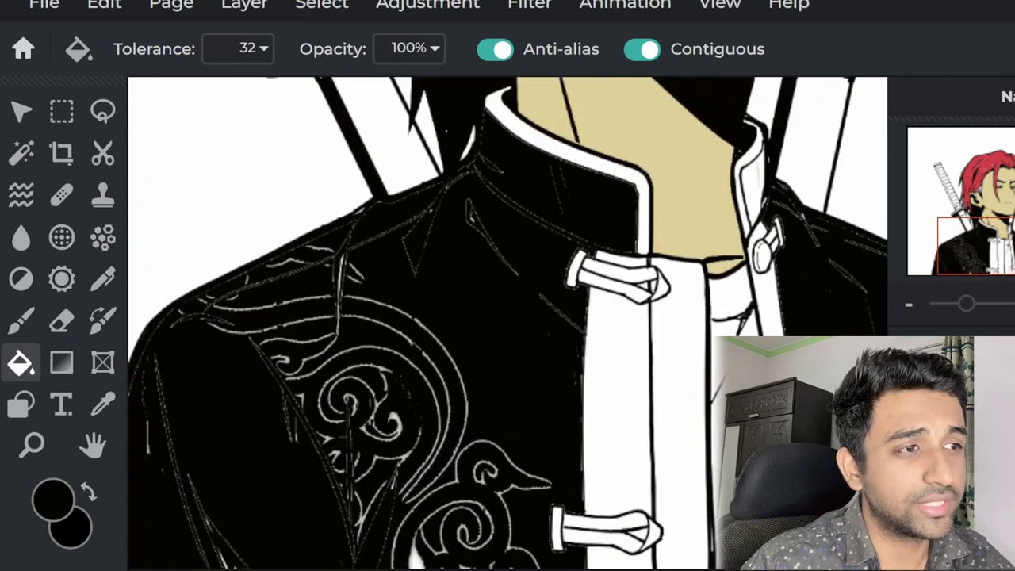
scroll(508, 317, "down", 4)
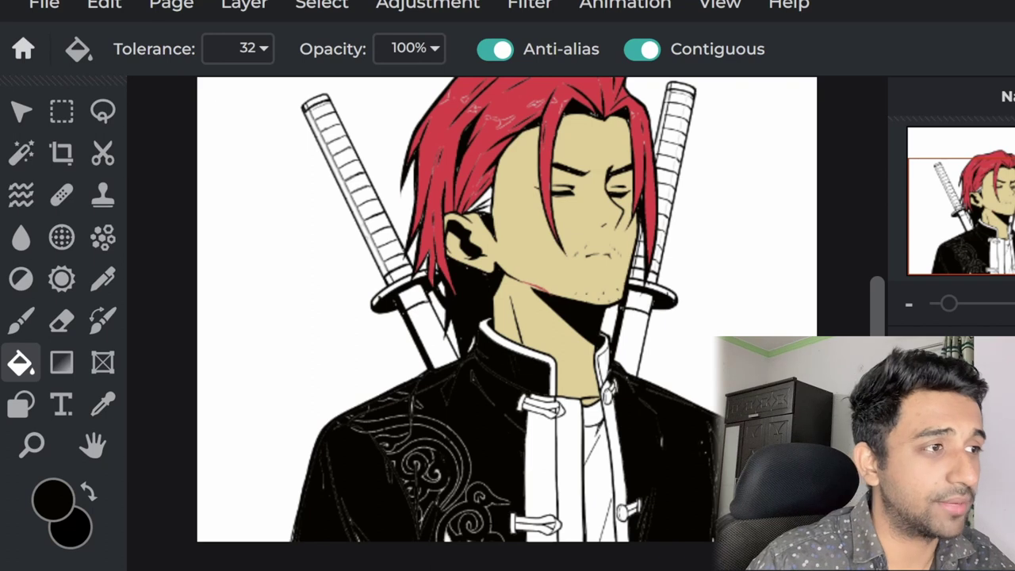
scroll(490, 146, "down", 2)
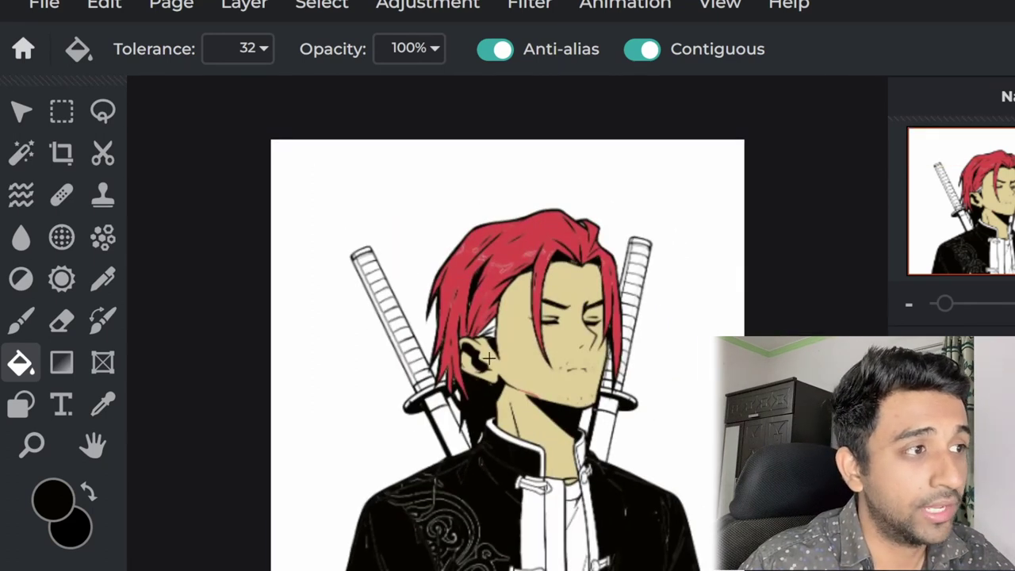
scroll(489, 357, "up", 3)
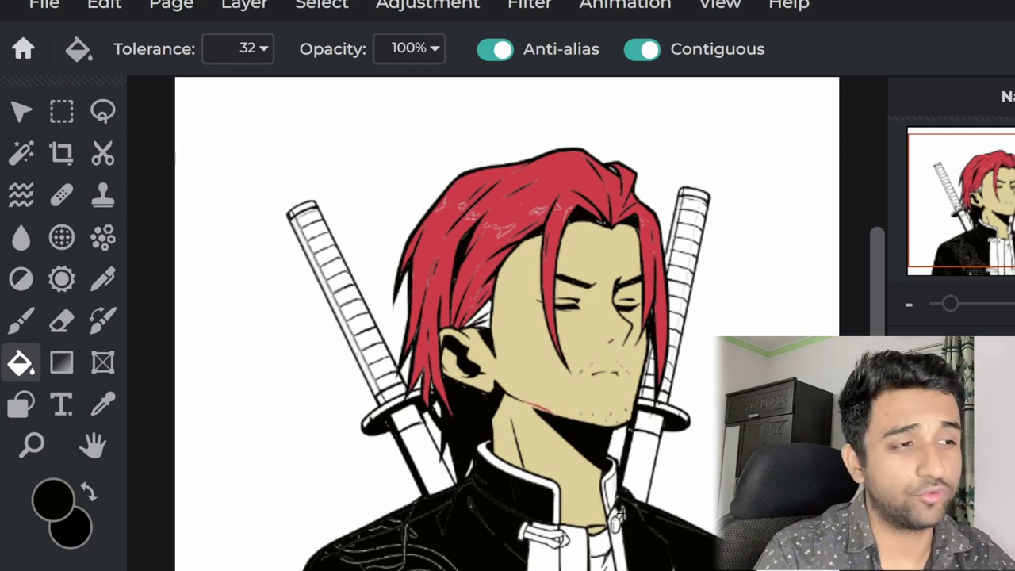
scroll(617, 514, "up", 3)
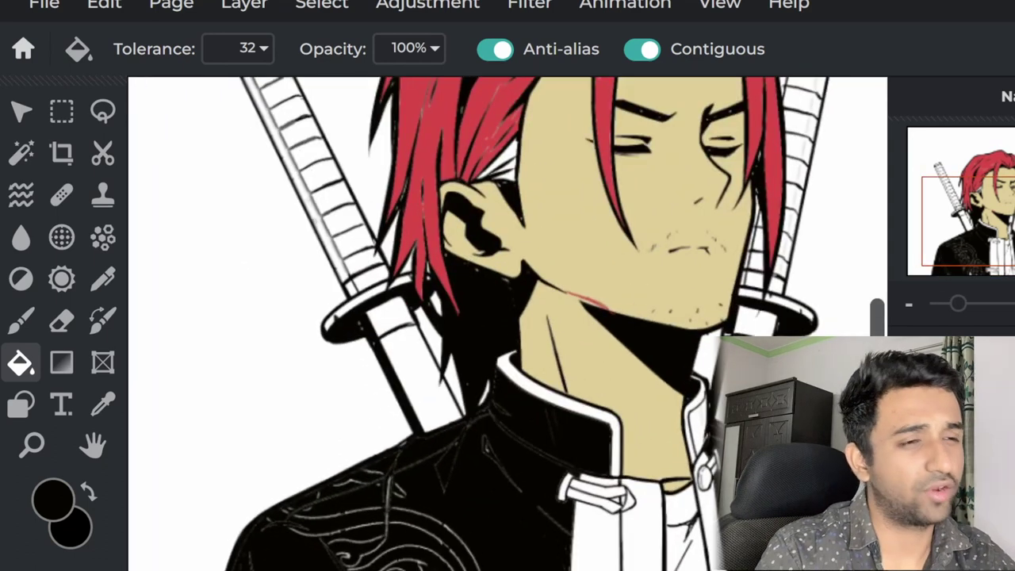
left_click(56, 495)
left_click(600, 266)
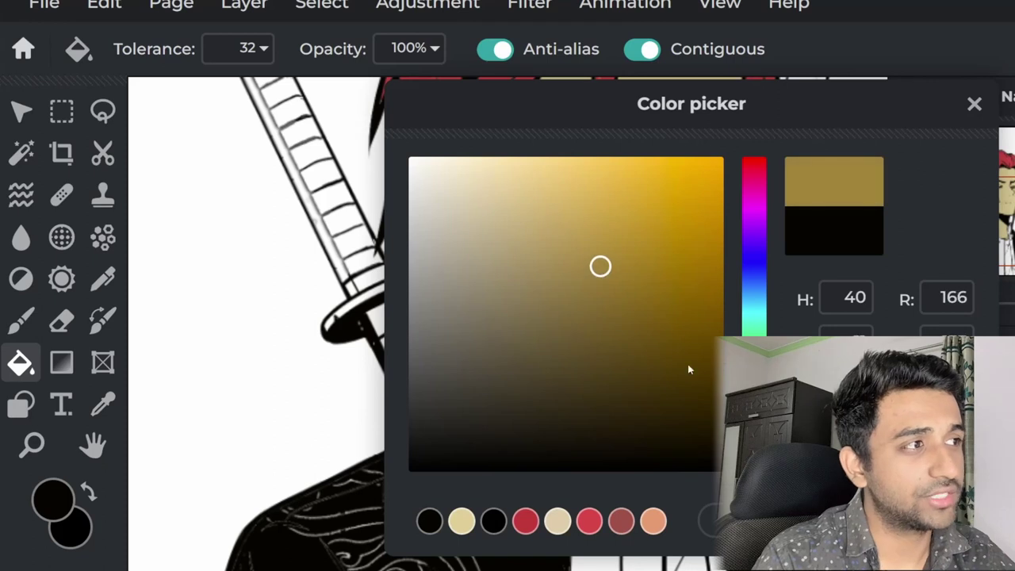
key("Escape")
scroll(507, 317, "up", 5)
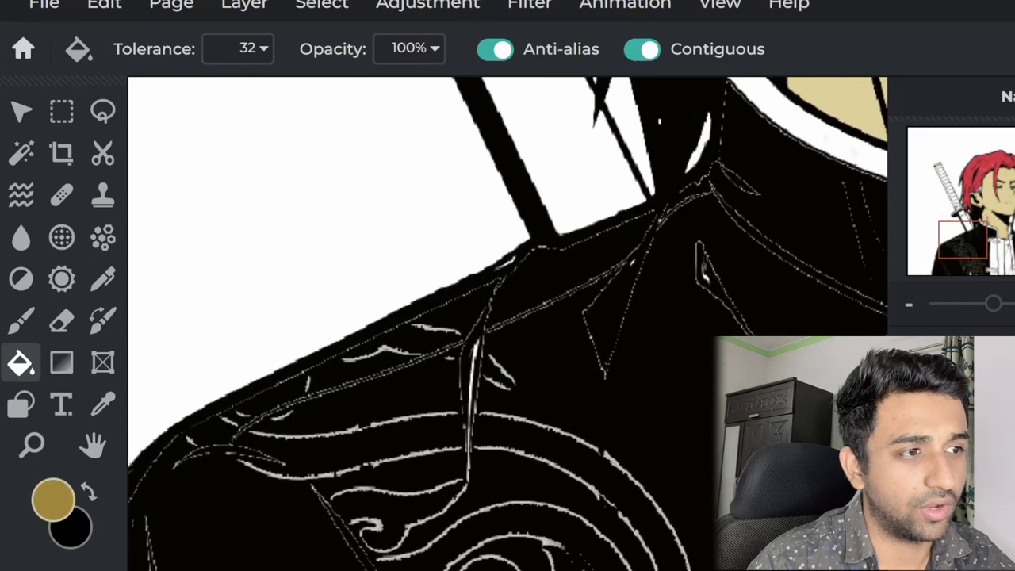
scroll(507, 317, "down", 5)
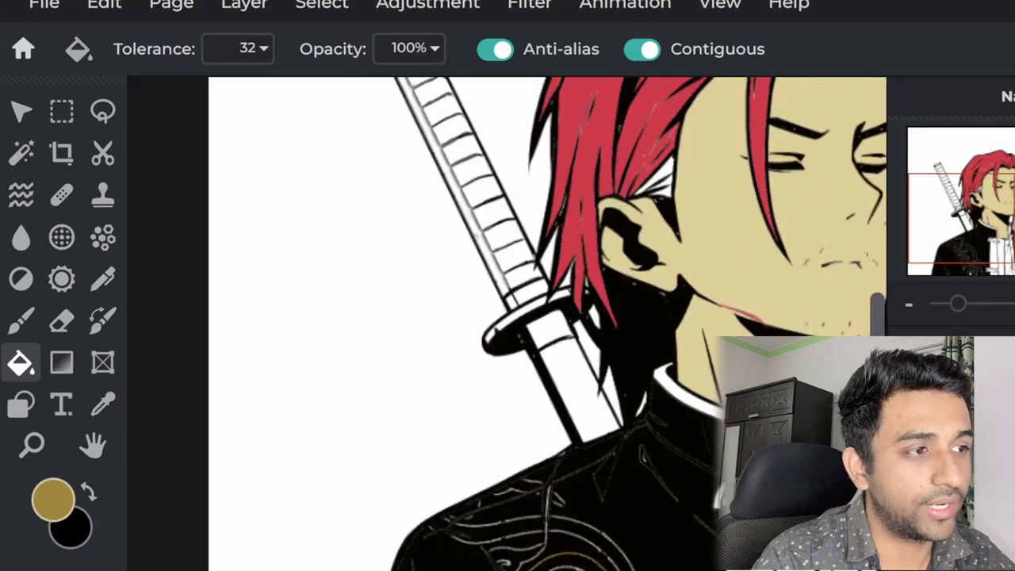
scroll(507, 317, "down", 2)
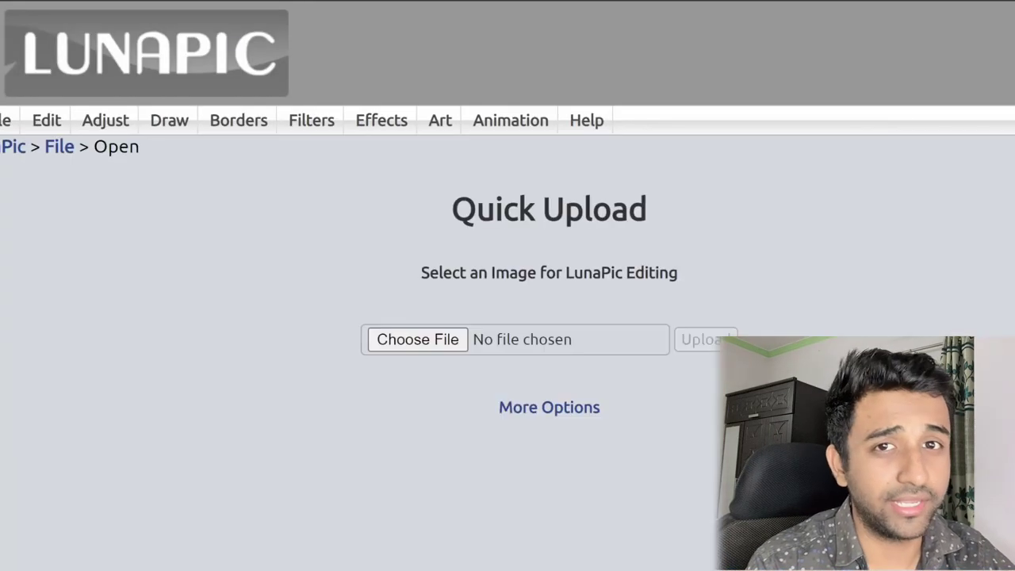
Step: Upload the pencilsketch PNG from Downloads to LunaPic, opening it at 909x863
left_click(418, 340)
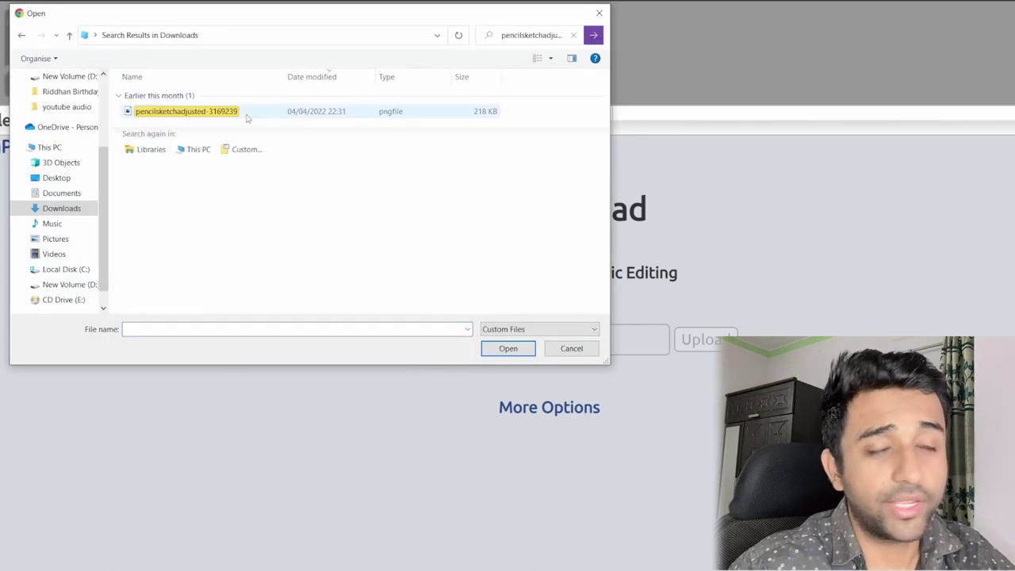
left_click(190, 109)
left_click(508, 348)
scroll(491, 478, "down", 2)
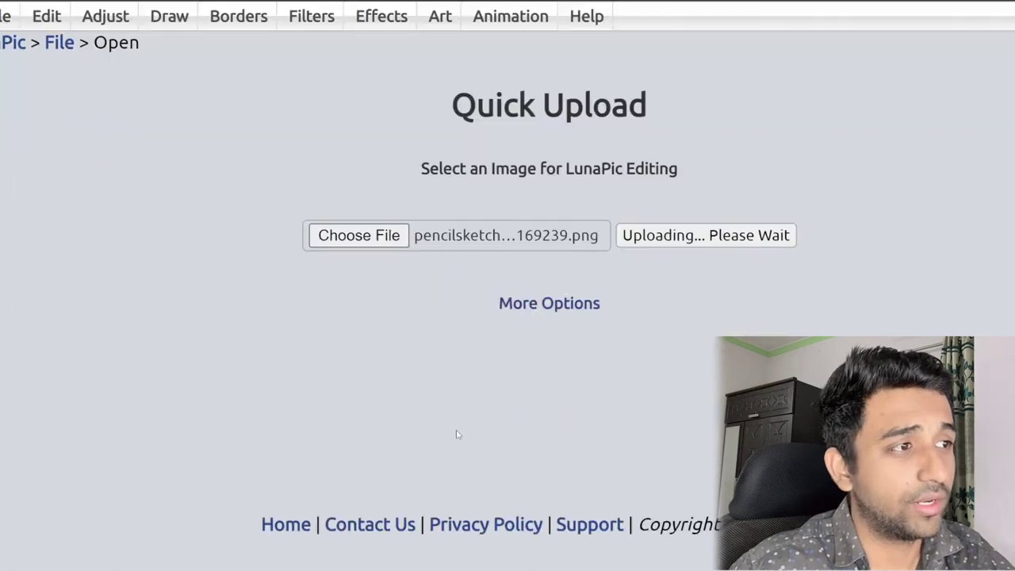
scroll(630, 397, "down", 7)
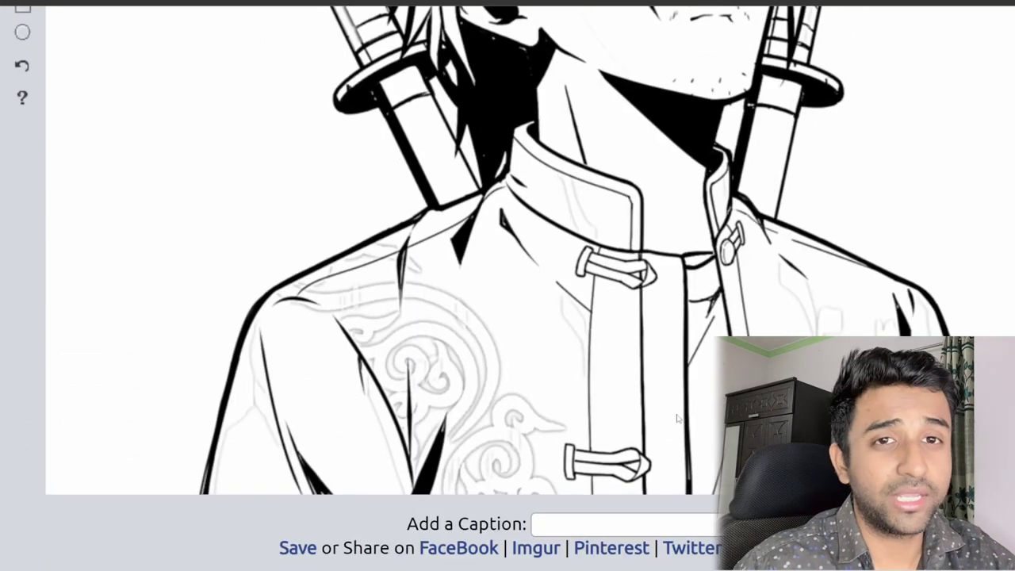
scroll(663, 419, "up", 7)
scroll(635, 364, "down", 3)
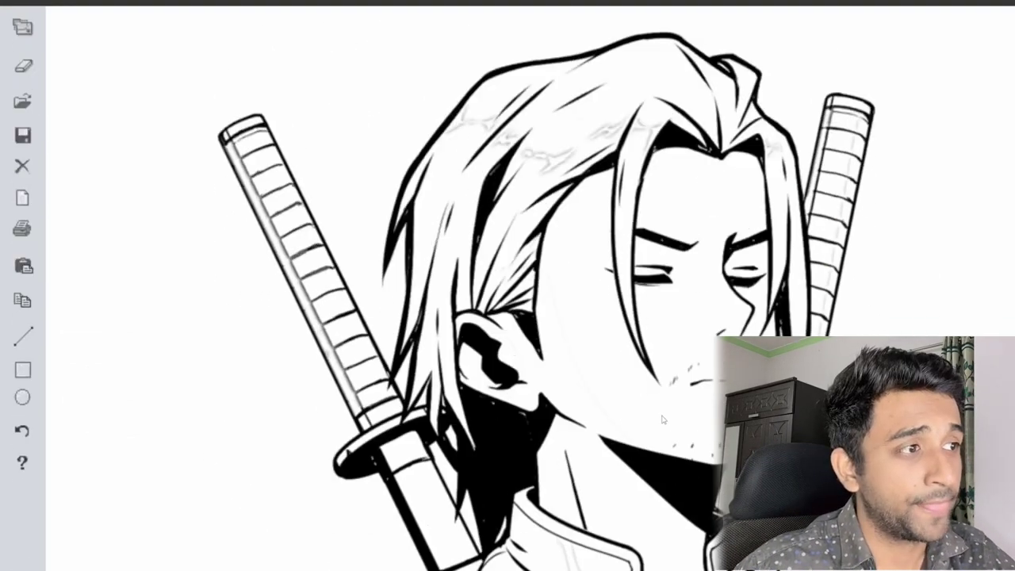
scroll(636, 364, "up", 3)
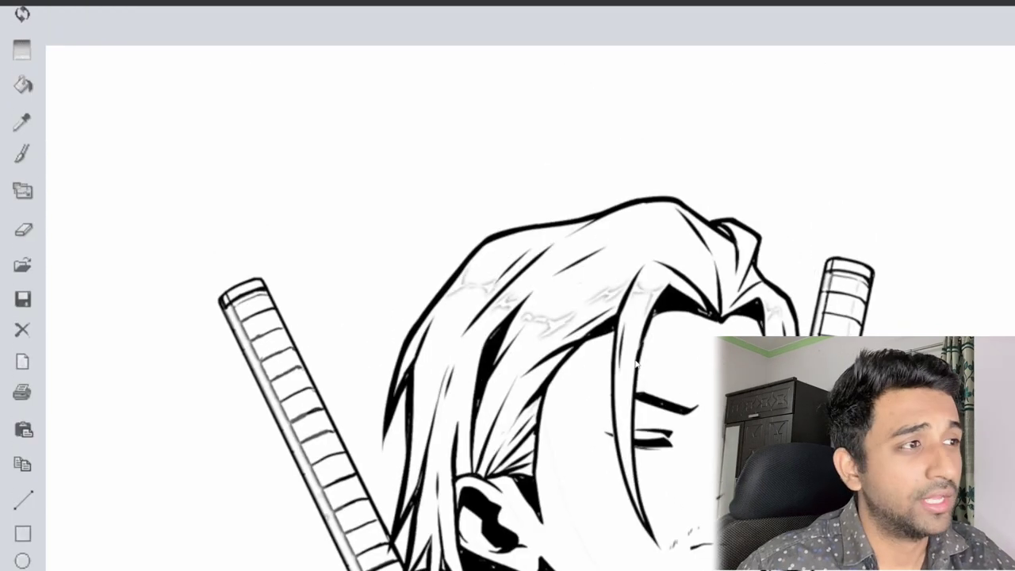
scroll(635, 360, "down", 1)
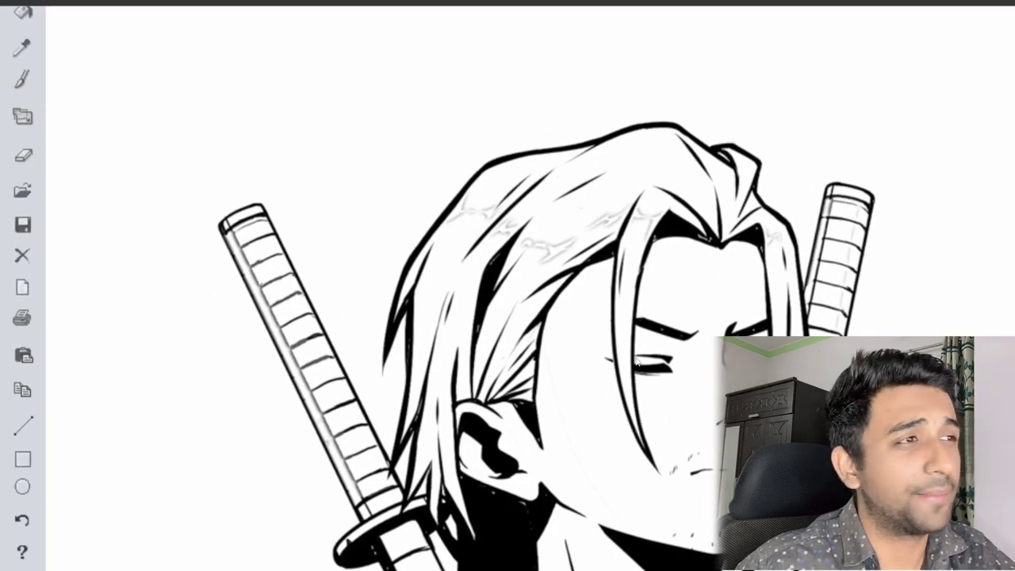
scroll(540, 225, "up", 5)
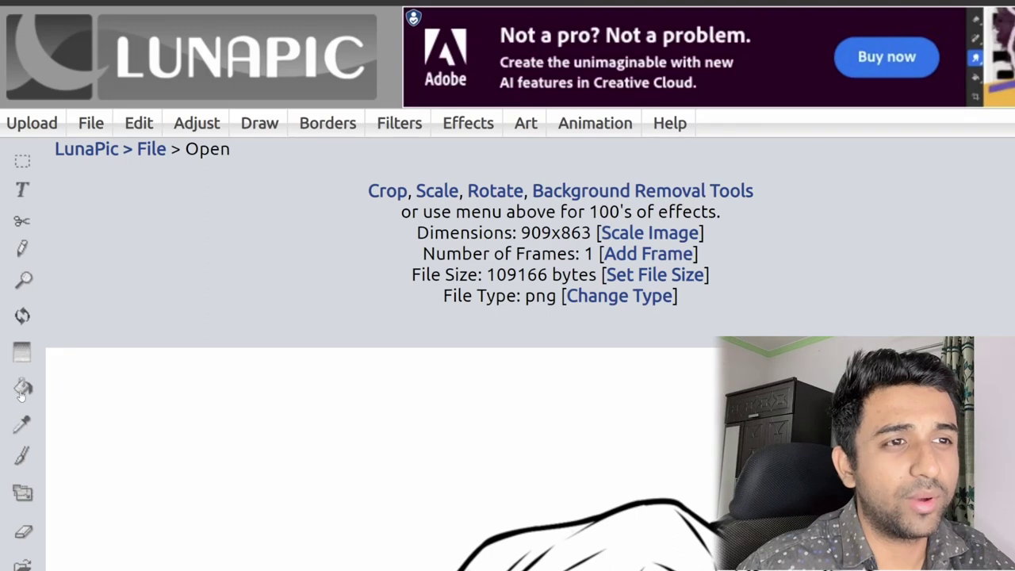
Step: Paint-bucket the samurai's white hair with red #f44336
left_click(28, 392)
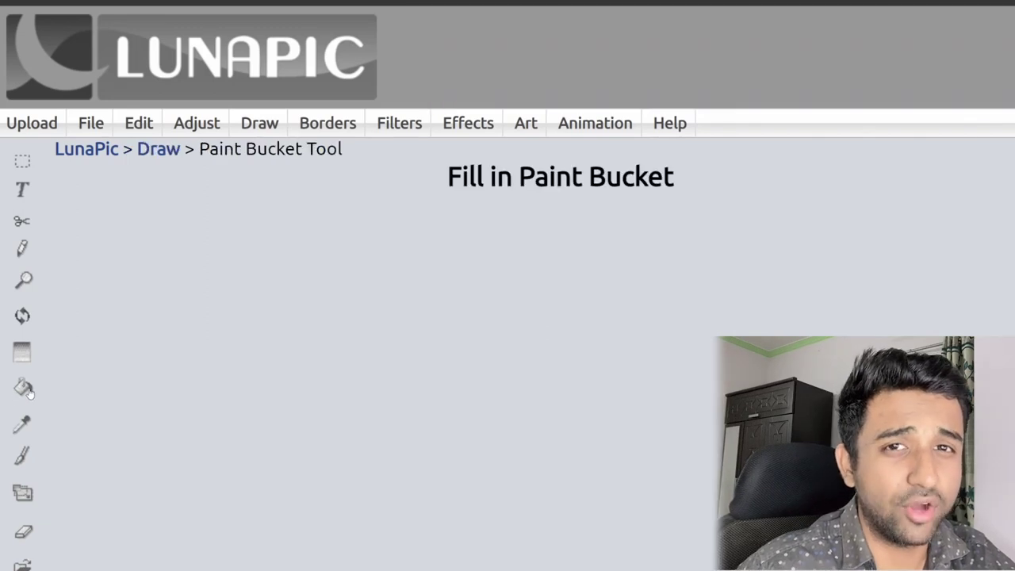
scroll(508, 269, "down", 1)
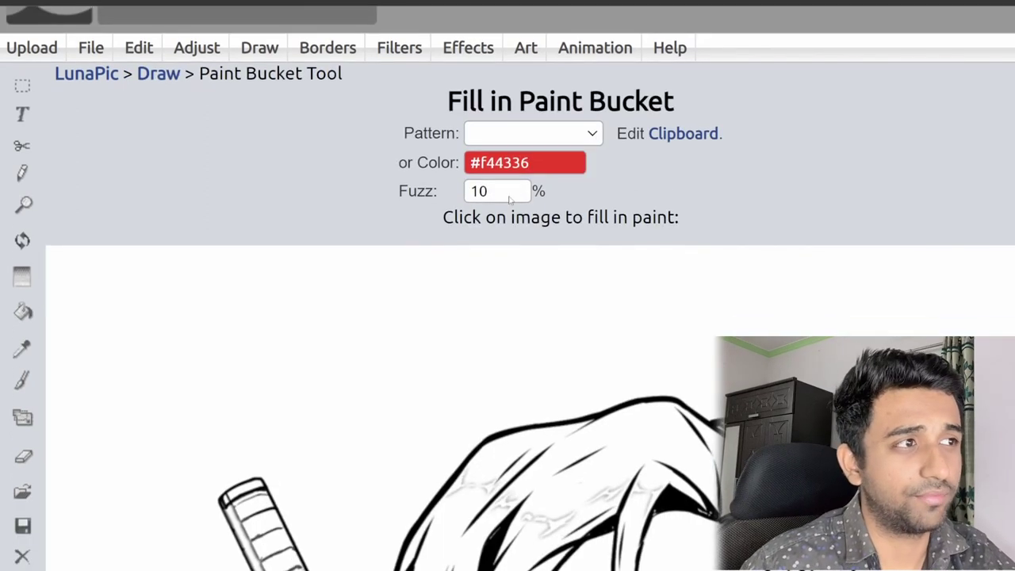
left_click(527, 164)
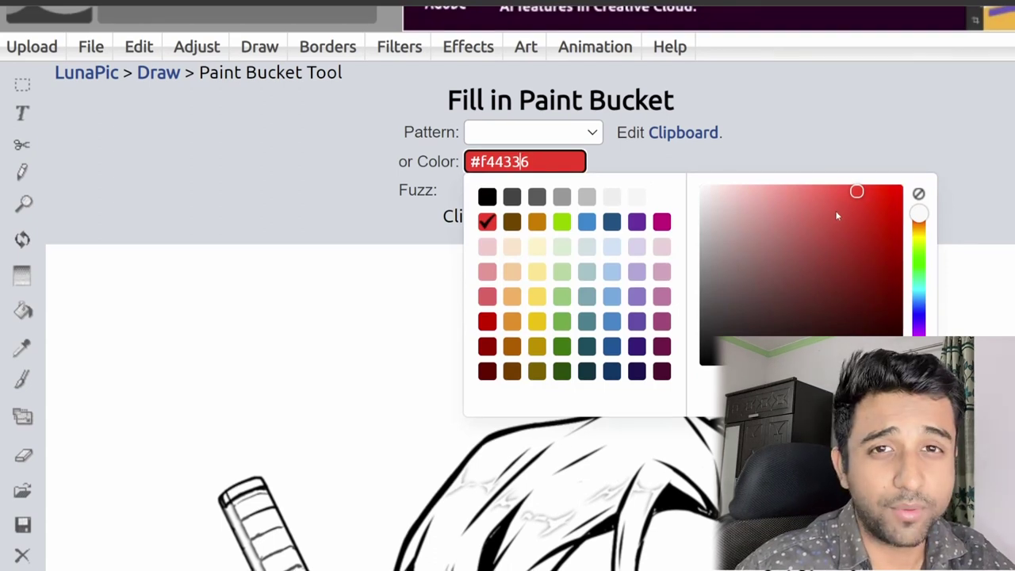
key("Return")
scroll(508, 317, "down", 4)
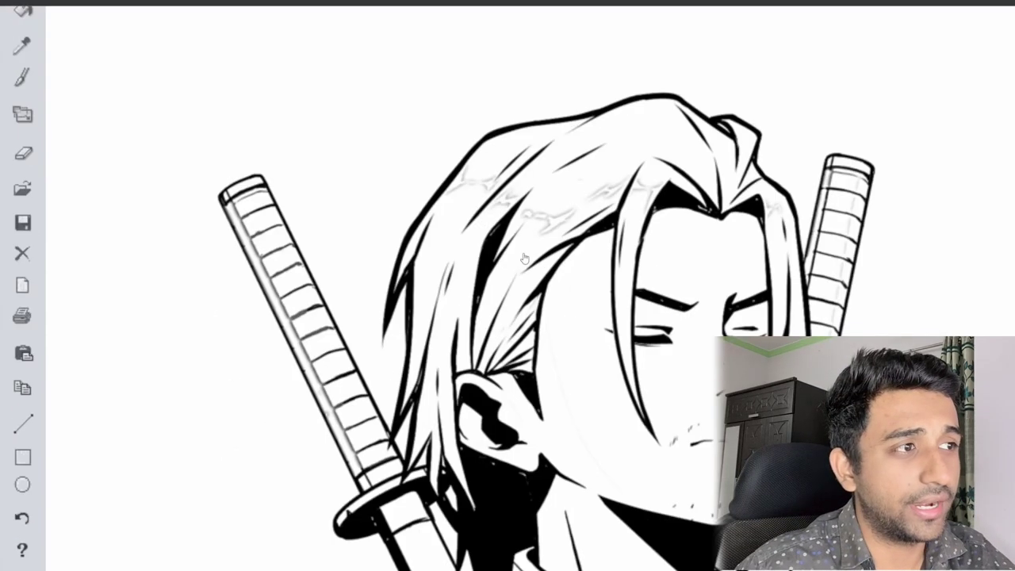
left_click(519, 211)
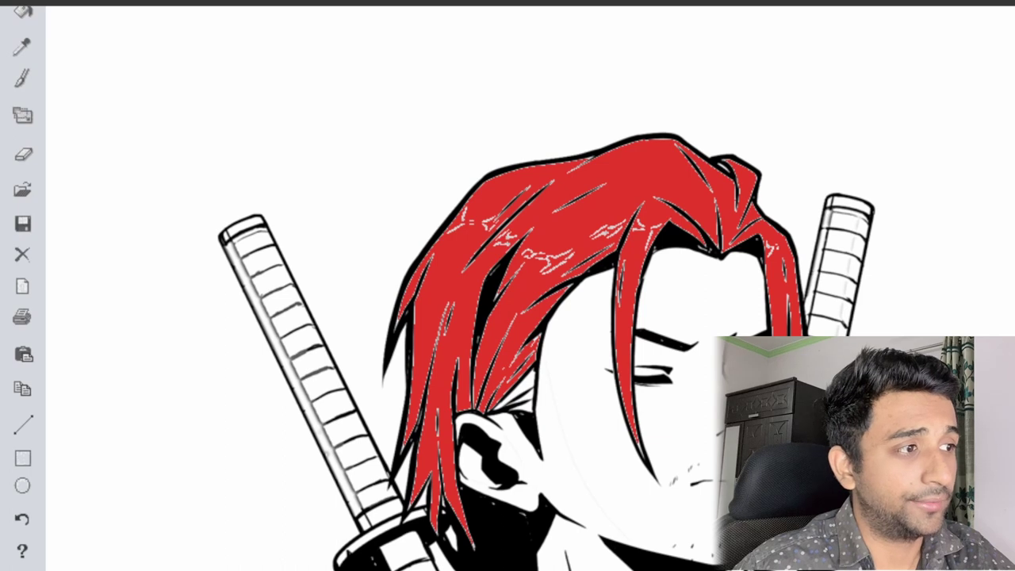
scroll(507, 317, "down", 1)
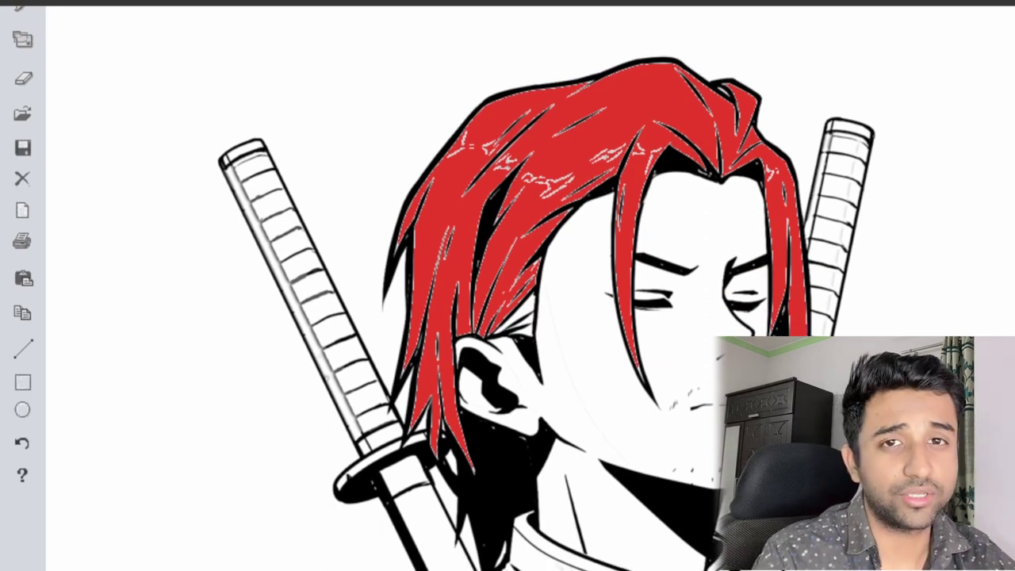
scroll(576, 291, "down", 2)
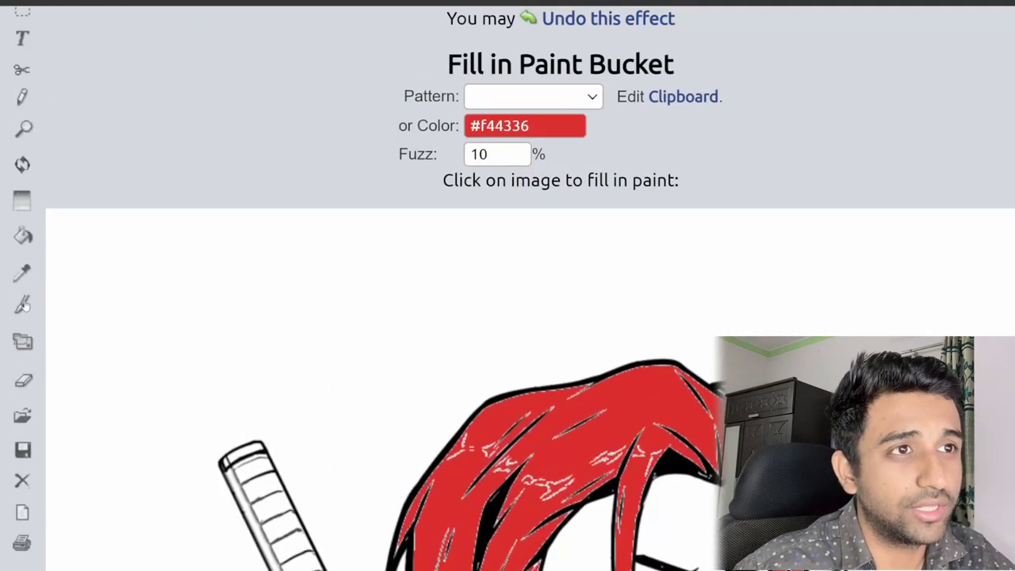
scroll(24, 301, "up", 2)
Step: Draw a short red freehand scar on the neck and apply it to the image
left_click(23, 249)
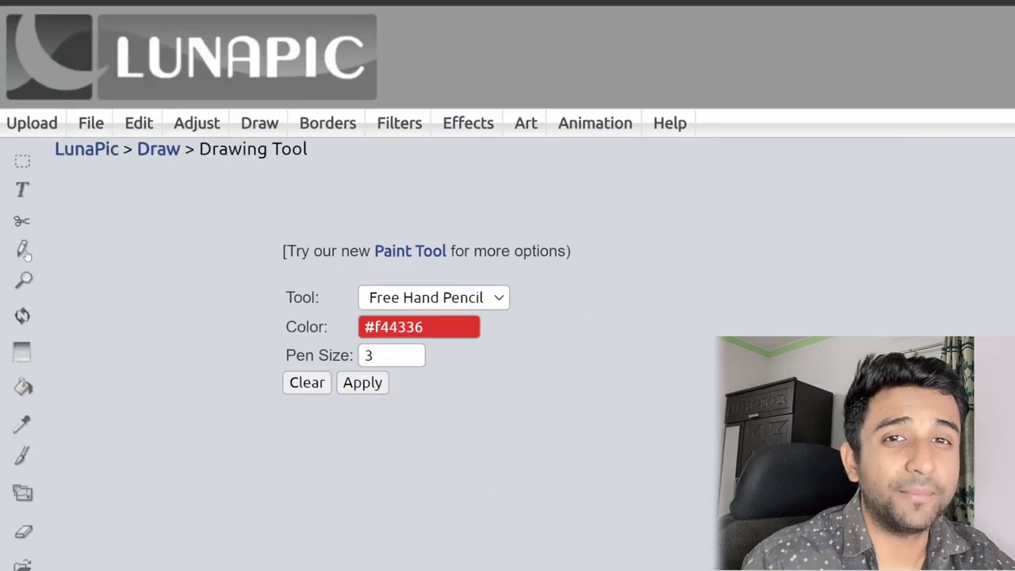
scroll(135, 283, "down", 3)
scroll(134, 283, "down", 5)
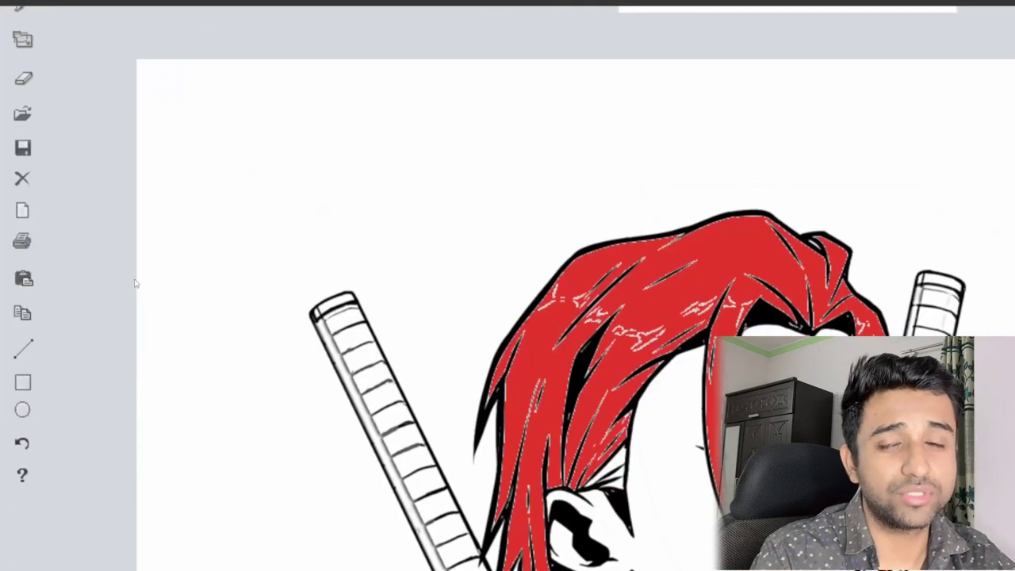
scroll(137, 278, "down", 1)
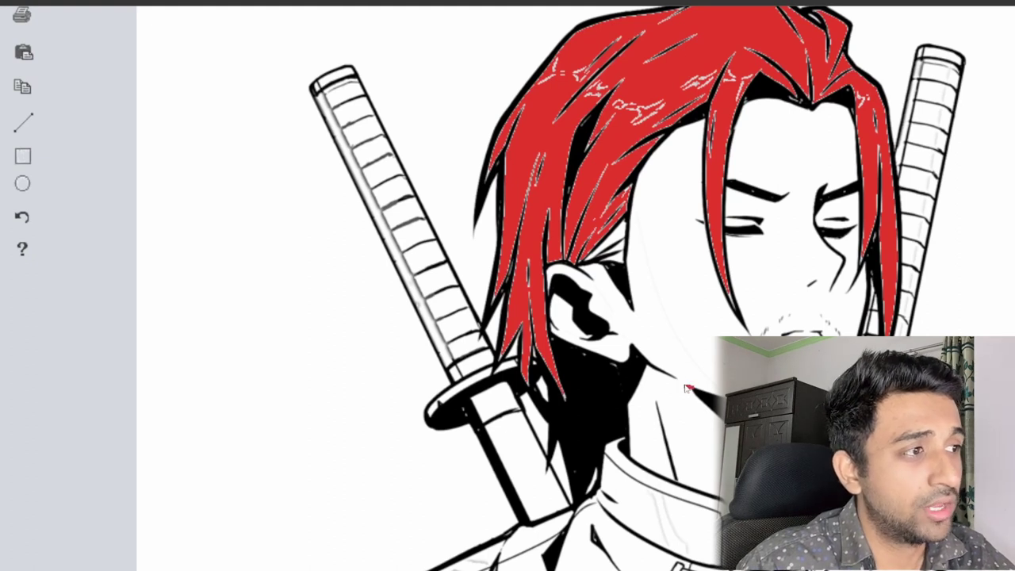
left_click_drag(695, 388, 668, 375)
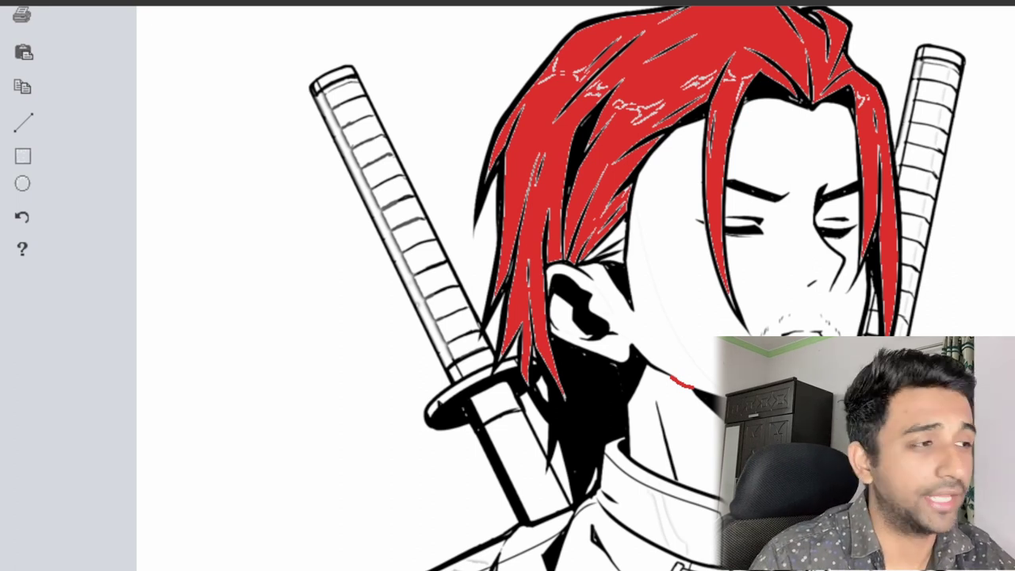
scroll(697, 400, "up", 6)
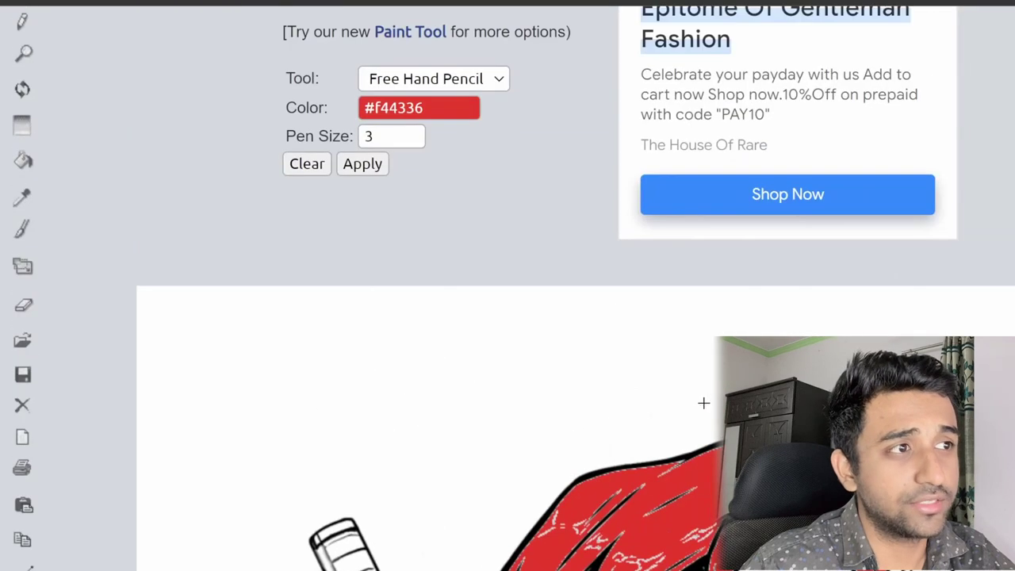
left_click(371, 165)
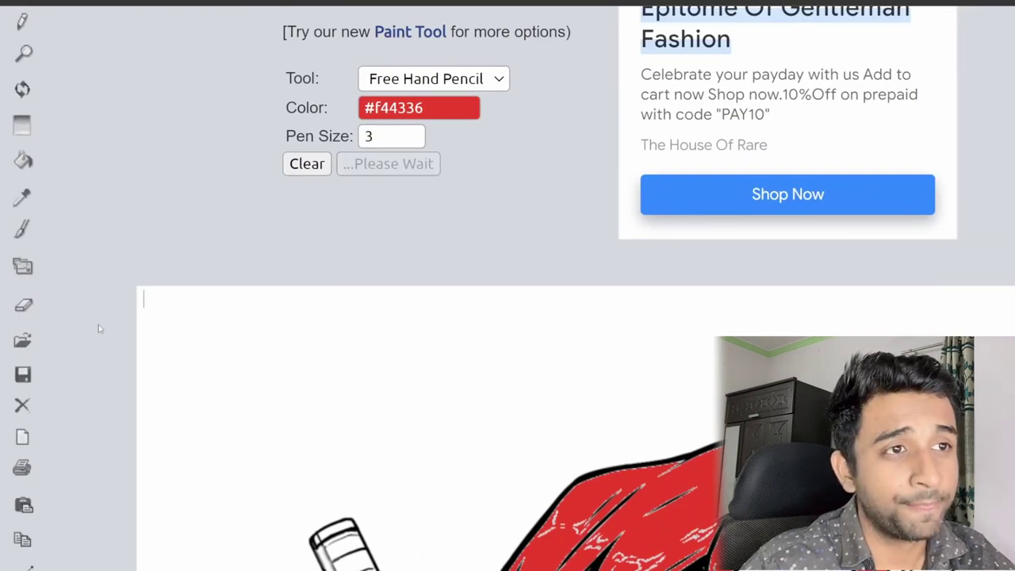
scroll(29, 454, "down", 3)
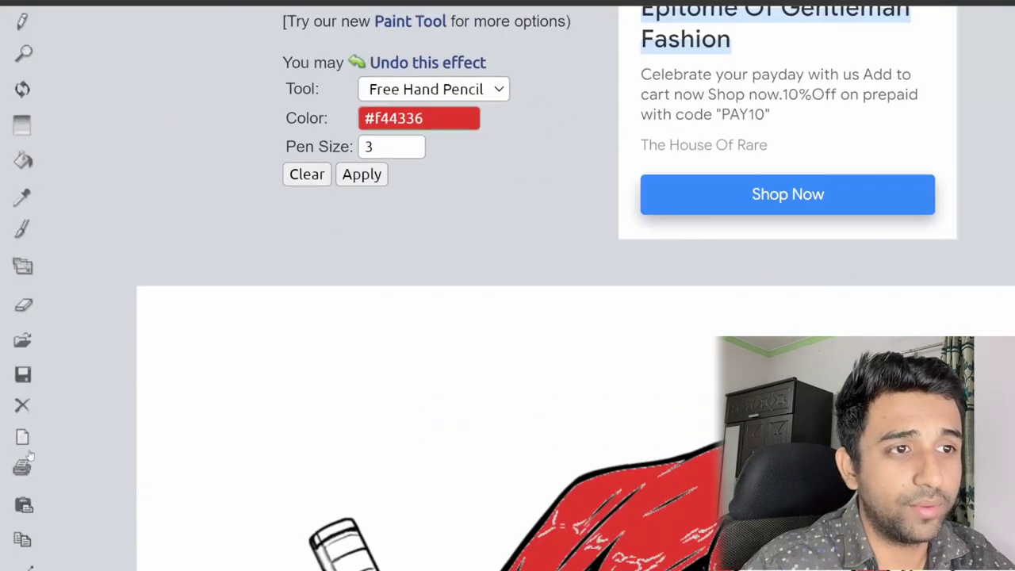
scroll(23, 357, "up", 2)
left_click(22, 311)
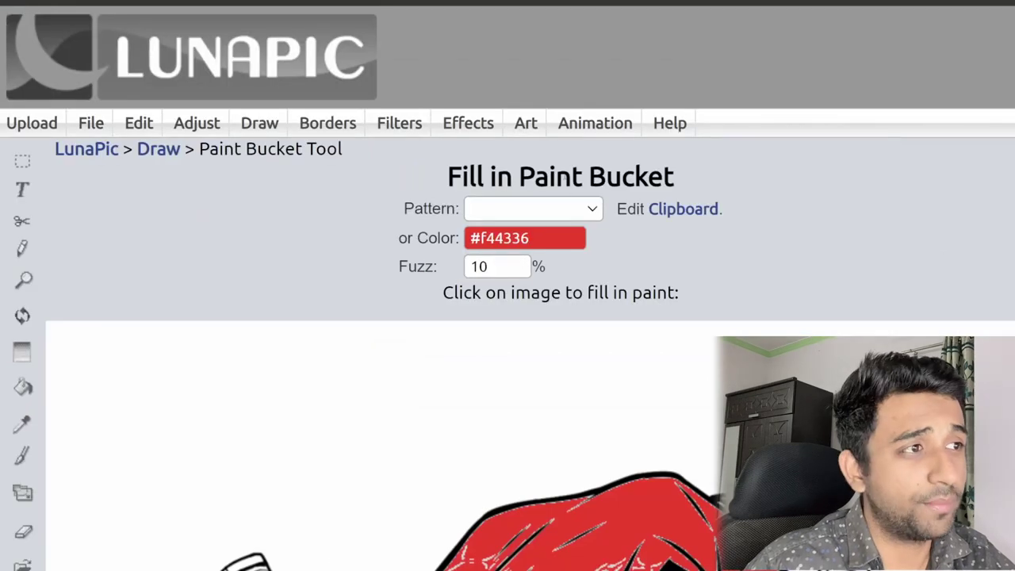
Step: Fill the face and the skin around the chin with pale beige #fce5cd
left_click(538, 232)
left_click(513, 325)
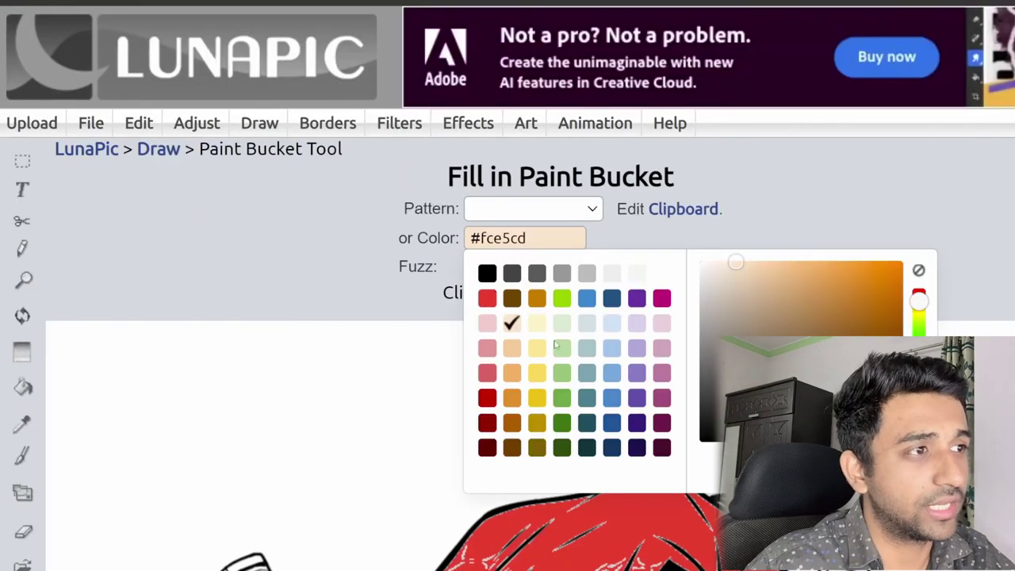
scroll(515, 333, "down", 4)
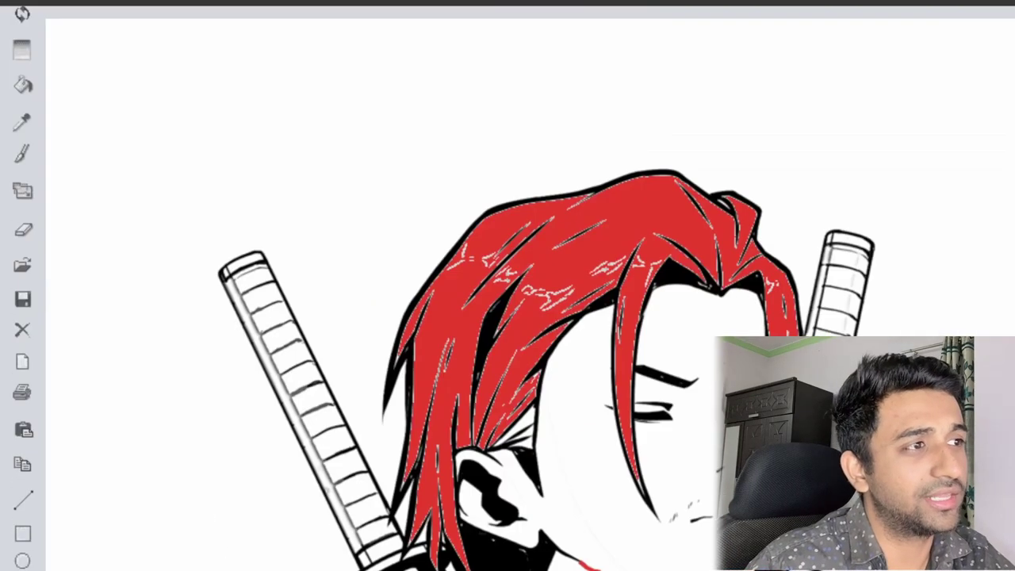
left_click(696, 460)
scroll(696, 460, "down", 5)
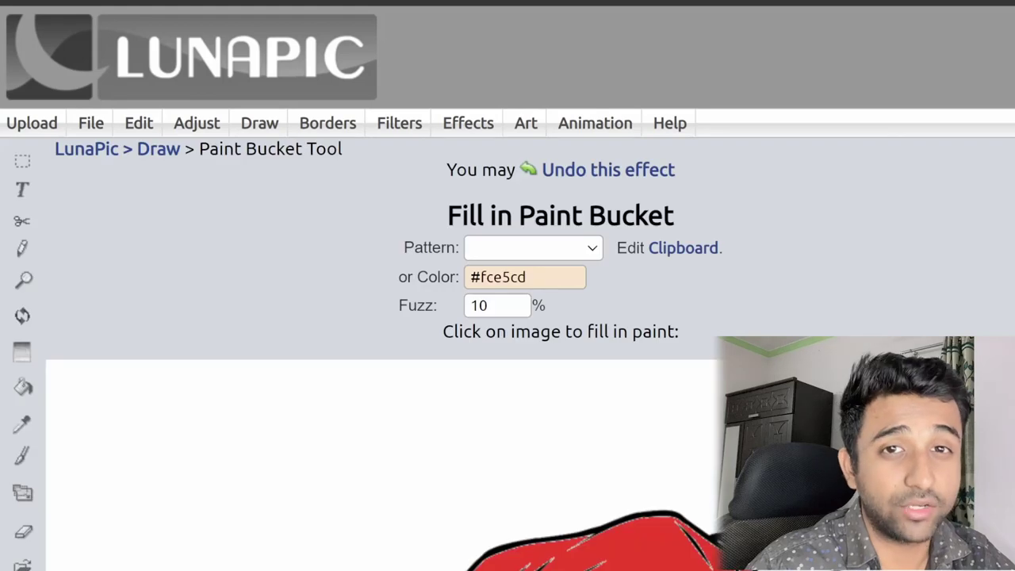
scroll(508, 317, "down", 5)
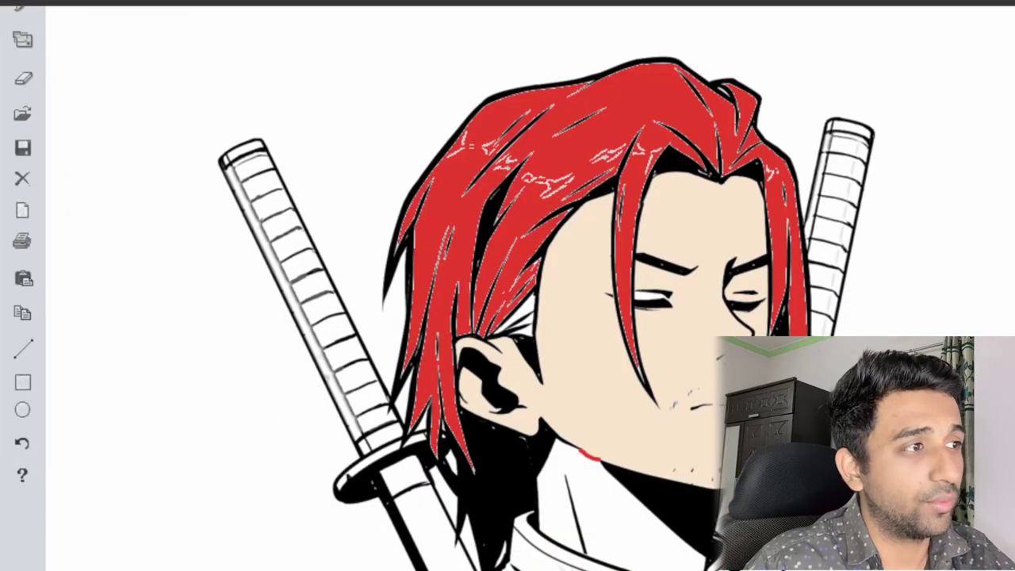
left_click(691, 422)
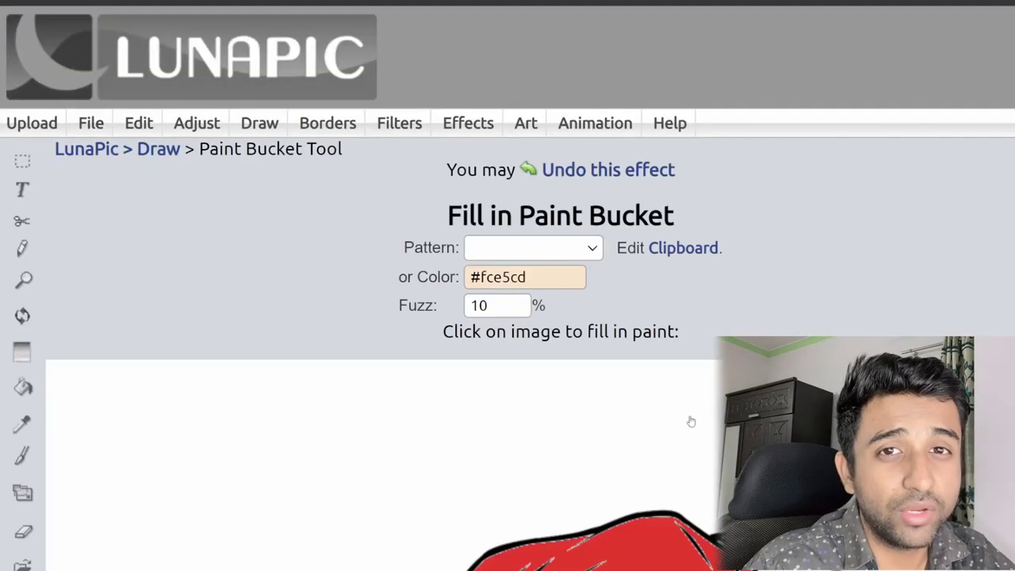
scroll(692, 422, "down", 7)
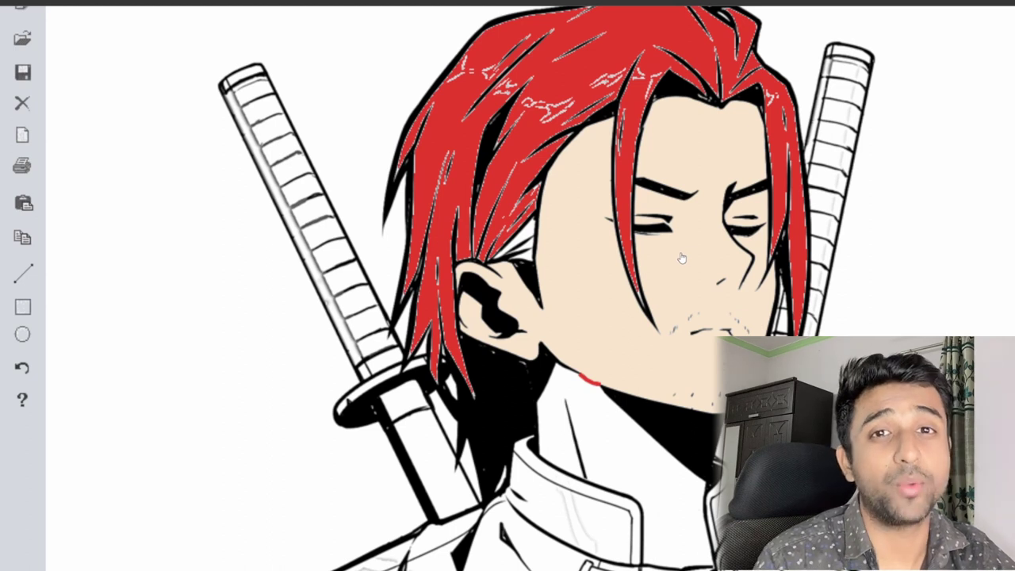
scroll(694, 282, "down", 8)
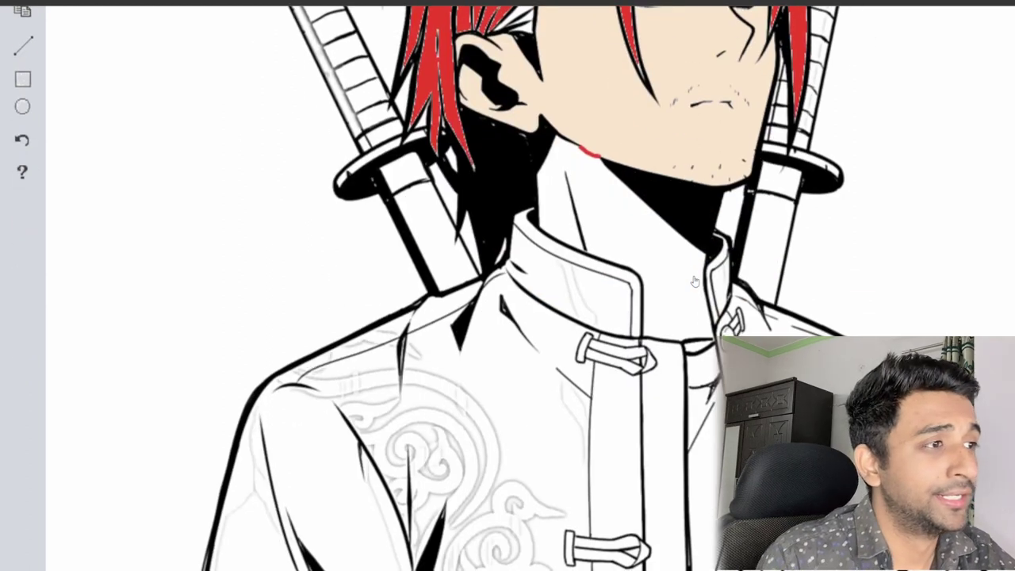
scroll(693, 281, "up", 10)
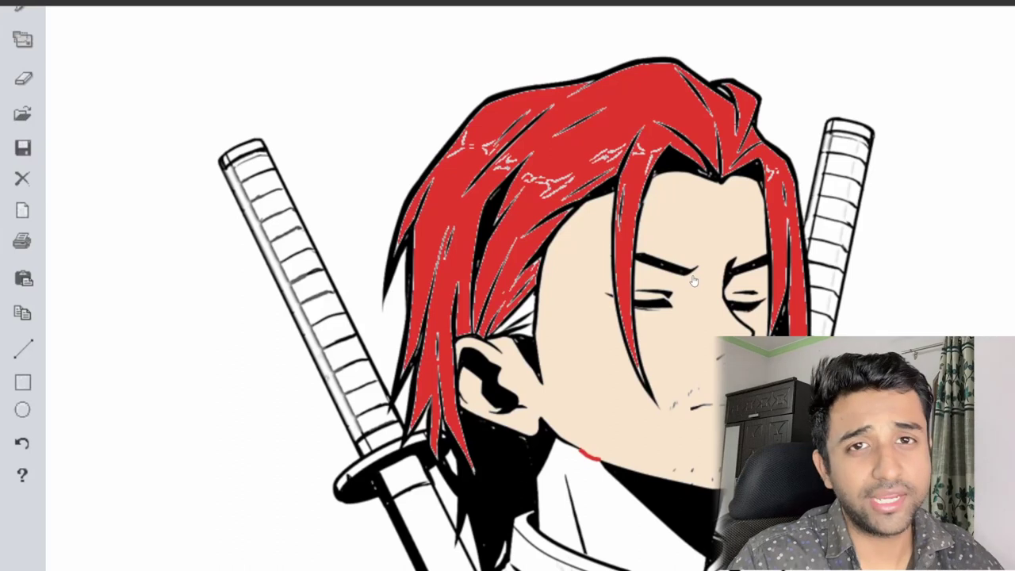